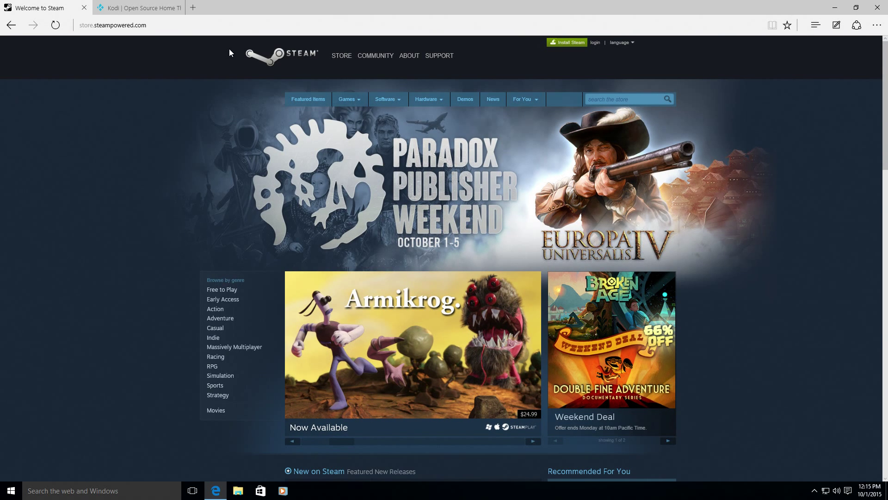
# - Open the Steam client's install page and the Kodi Downloads page in their browser tabs, closing the browser when done
pyautogui.click(159, 25)
pyautogui.click(571, 43)
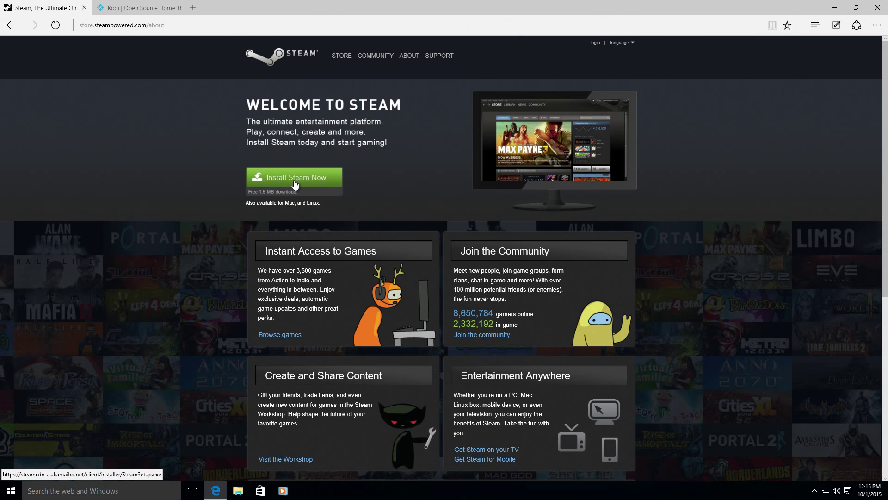
pyautogui.click(134, 7)
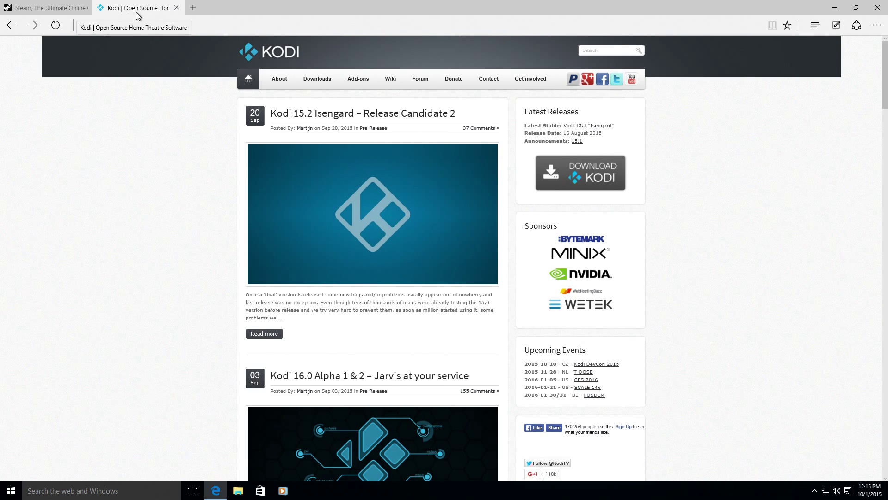
pyautogui.click(337, 81)
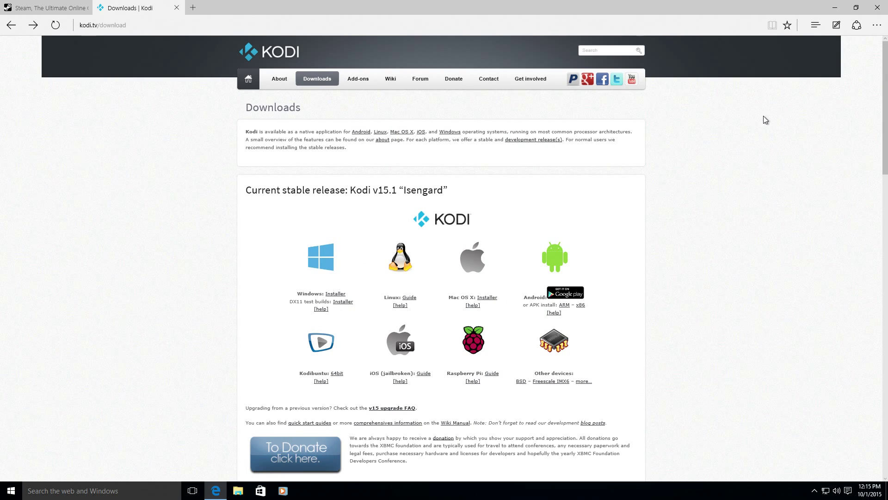
pyautogui.click(879, 11)
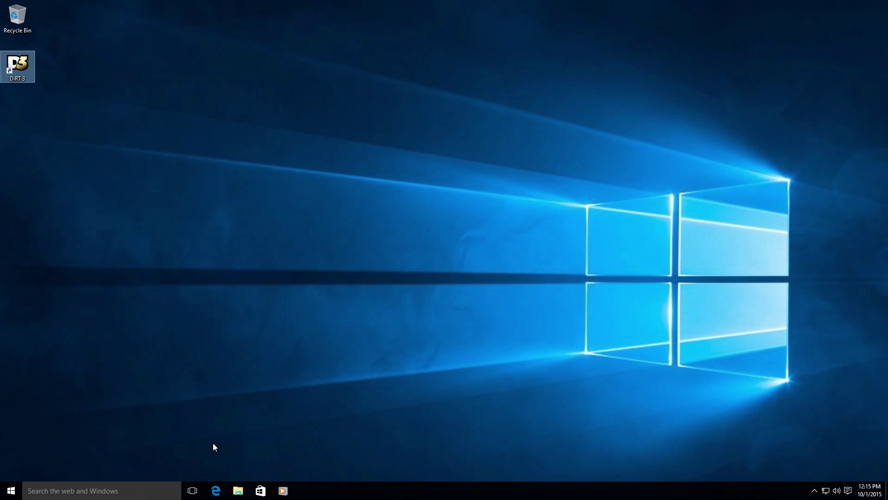
# - Run SteamSetup from the Downloads folder and allow it to make changes to the PC
pyautogui.click(238, 490)
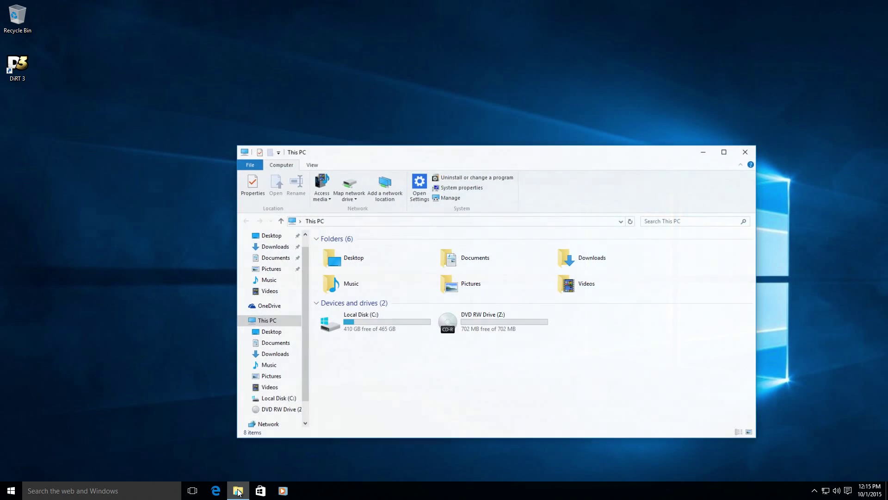
pyautogui.click(275, 247)
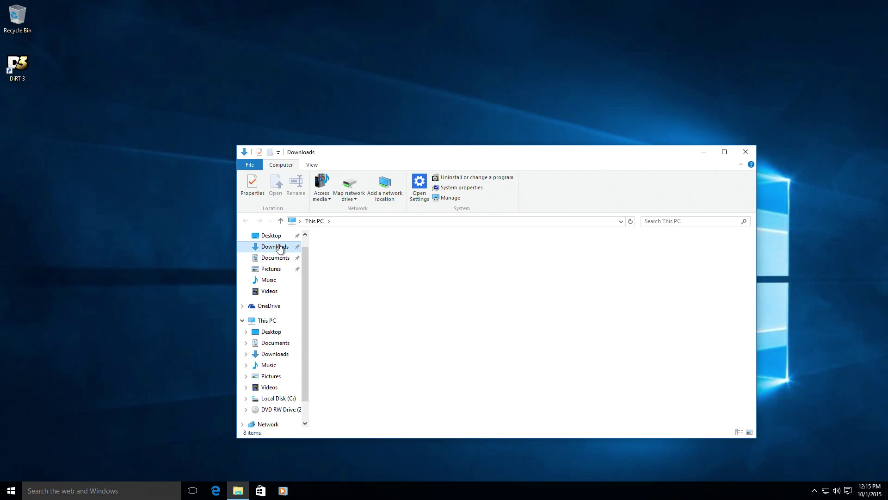
pyautogui.doubleClick(357, 259)
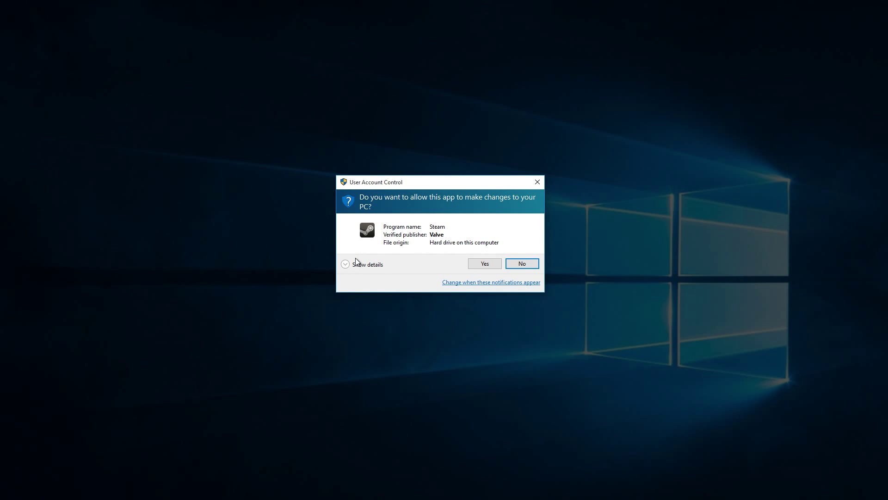
pyautogui.click(485, 263)
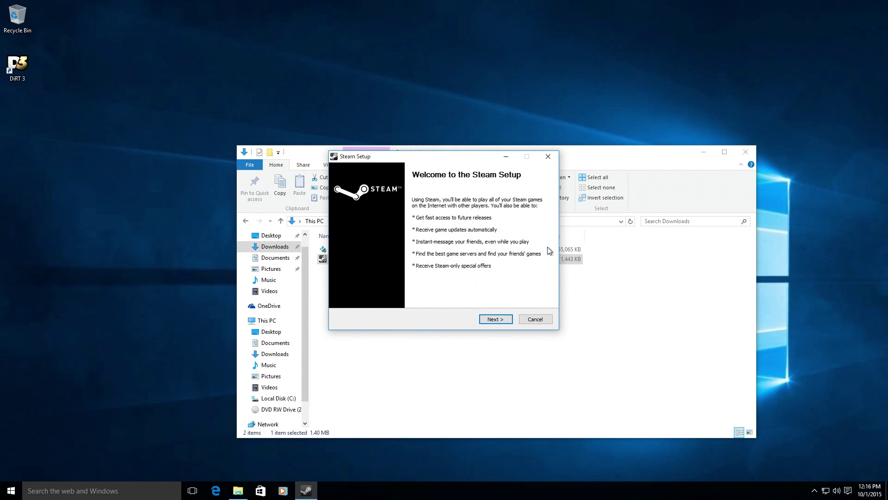
# - Install Steam with the license accepted, English as the language and the default location, and let setup run Steam on finishing
pyautogui.click(496, 319)
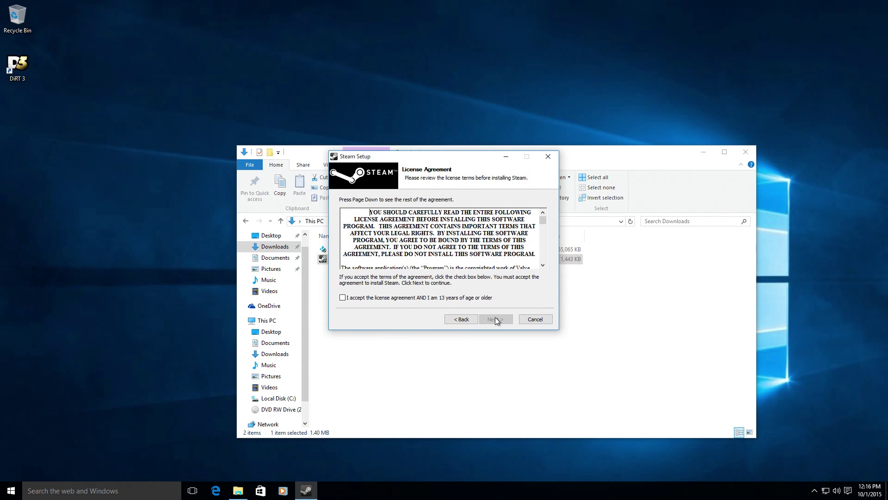
pyautogui.click(437, 300)
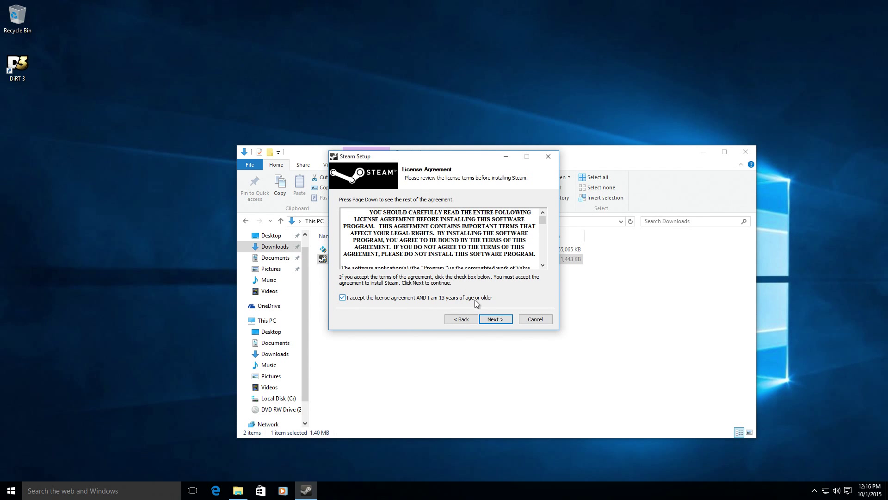
pyautogui.click(496, 319)
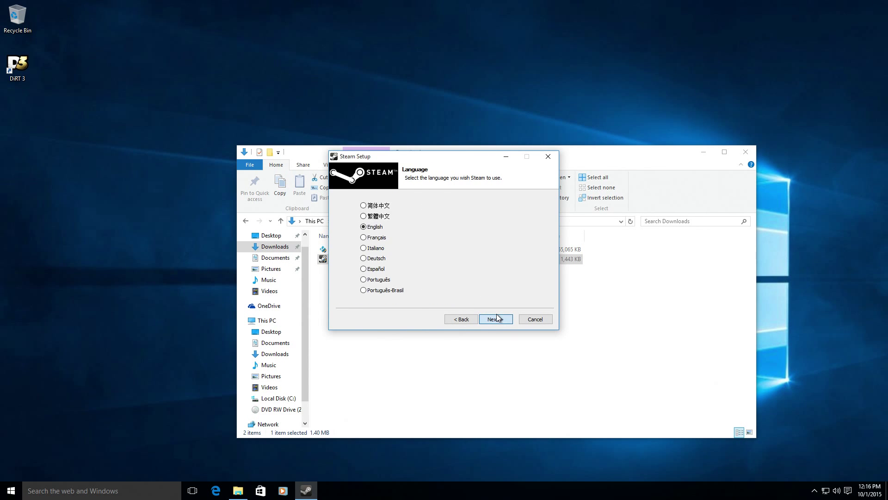
pyautogui.click(496, 318)
pyautogui.click(496, 319)
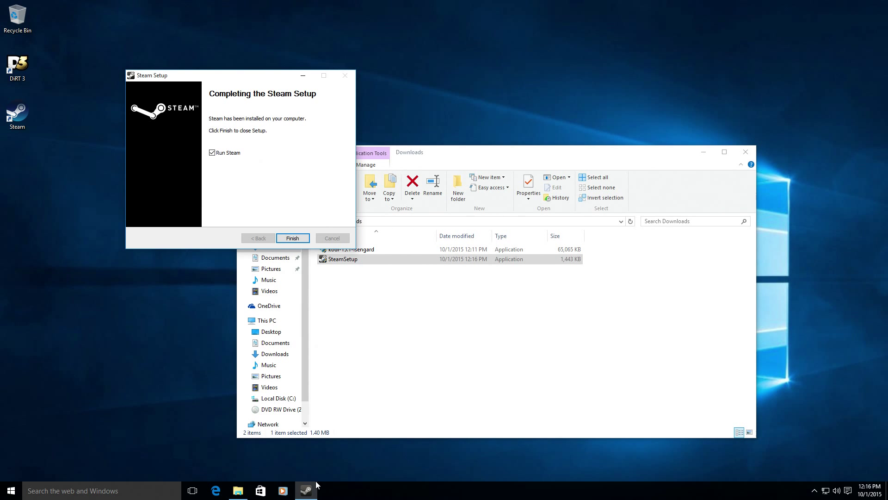
pyautogui.click(292, 238)
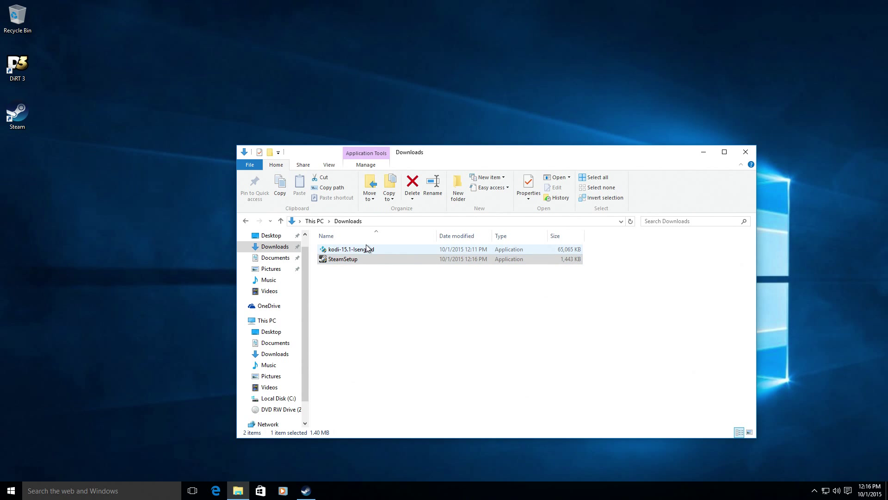
# - Run the kodi-15.1-Isengard installer, allow it to make changes, and install Kodi with the license accepted and default options
pyautogui.doubleClick(367, 249)
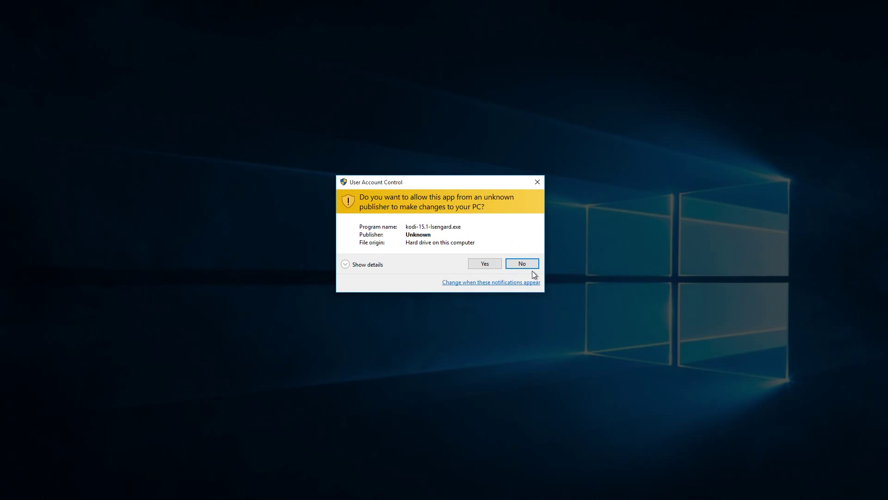
pyautogui.click(485, 264)
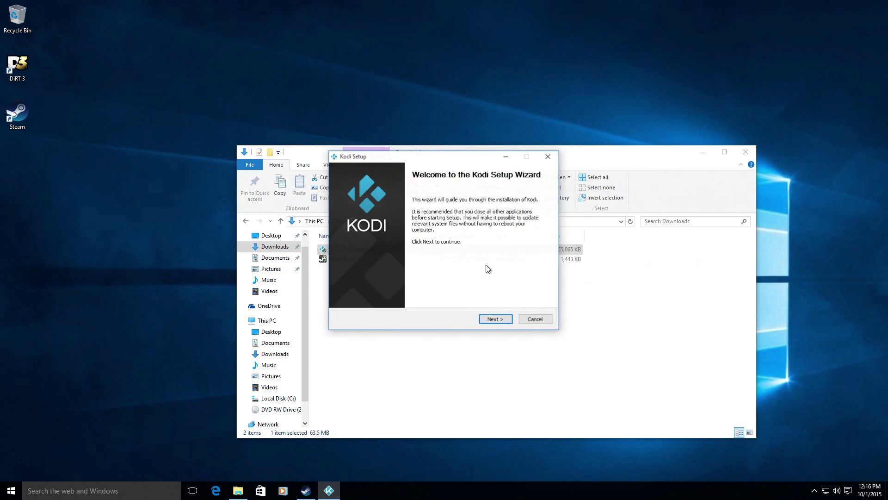
pyautogui.click(496, 320)
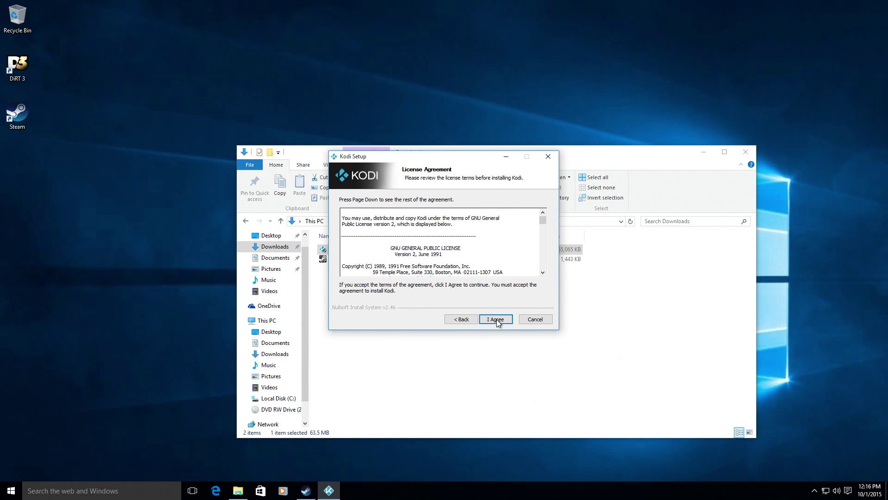
pyautogui.click(496, 319)
pyautogui.click(496, 320)
pyautogui.click(496, 319)
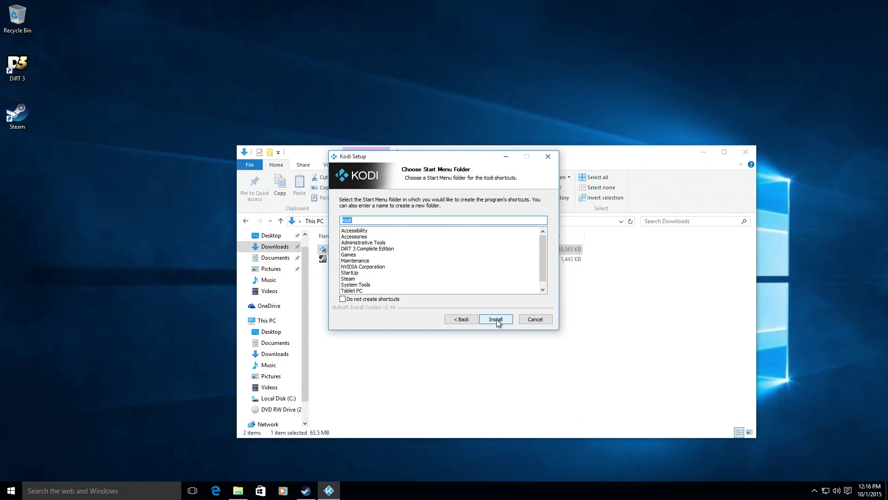
pyautogui.click(496, 320)
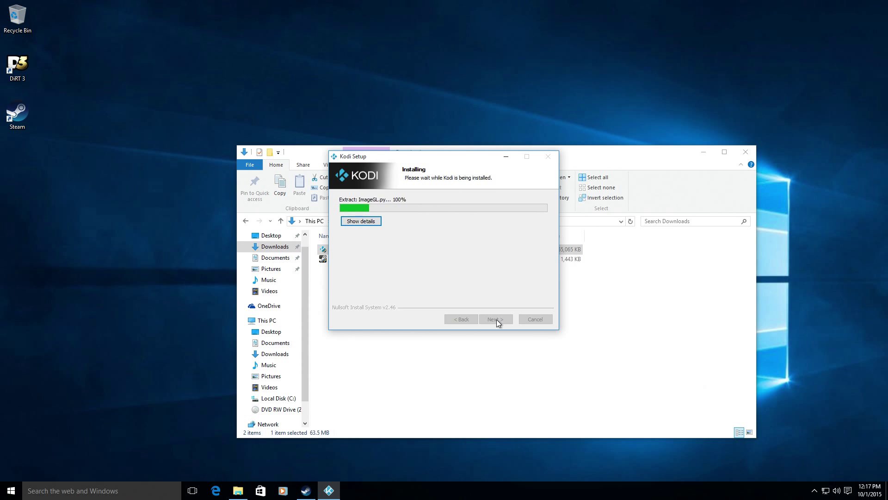
# - Move the Steam update window above the Kodi installer's progress bar and find cmd to open an administrator Command Prompt
pyautogui.click(306, 493)
pyautogui.moveTo(432, 226); pyautogui.dragTo(432, 111)
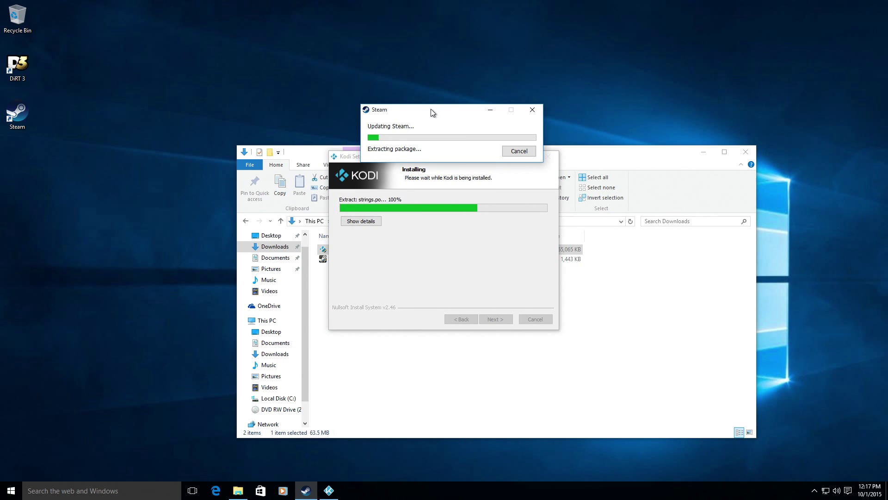
pyautogui.press('super')
pyautogui.write('cmd')
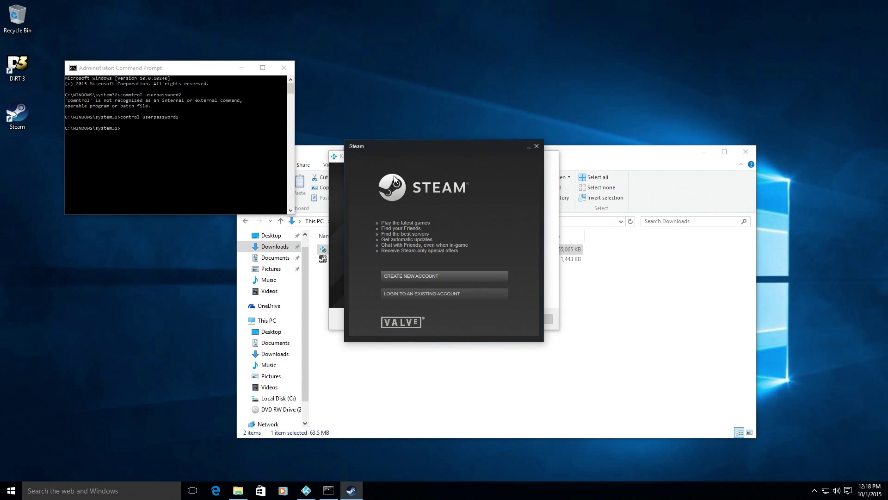
# - Move the Steam welcome window off the Kodi installer, finish the Kodi setup, and clear the Downloads folder window from the desktop
pyautogui.moveTo(495, 151); pyautogui.dragTo(779, 28)
pyautogui.click(497, 320)
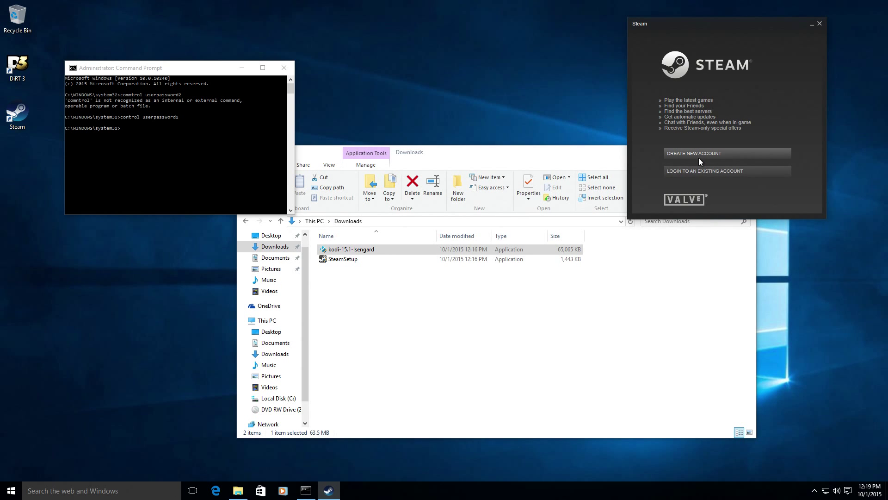
pyautogui.click(562, 162)
# - Log in to an existing Steam account by entering the account name and the account password
pyautogui.click(706, 154)
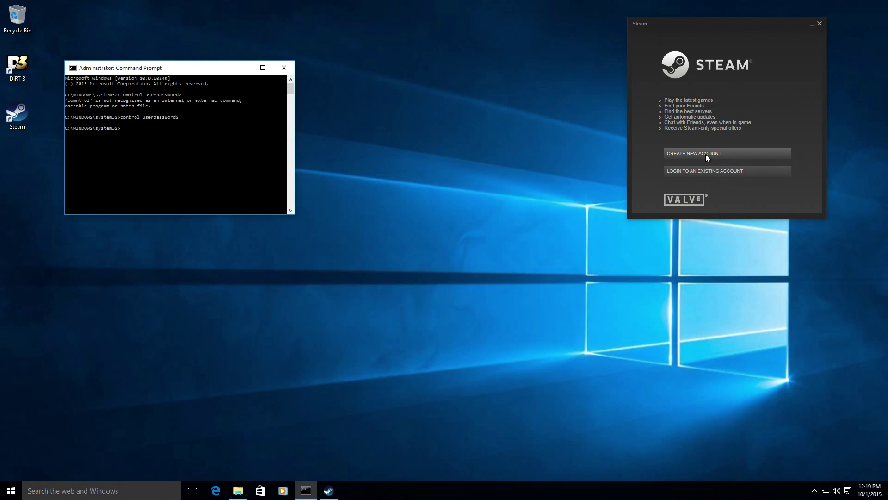
pyautogui.click(689, 170)
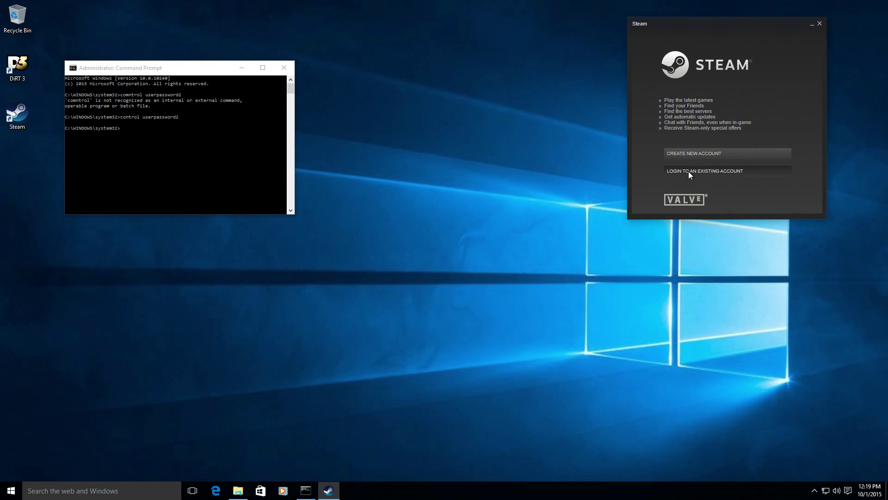
pyautogui.write('[masked]')
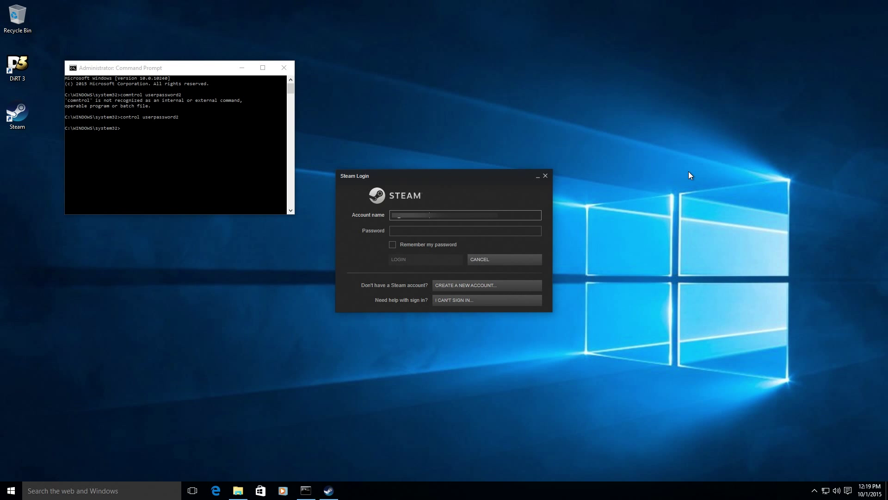
pyautogui.press('Tab')
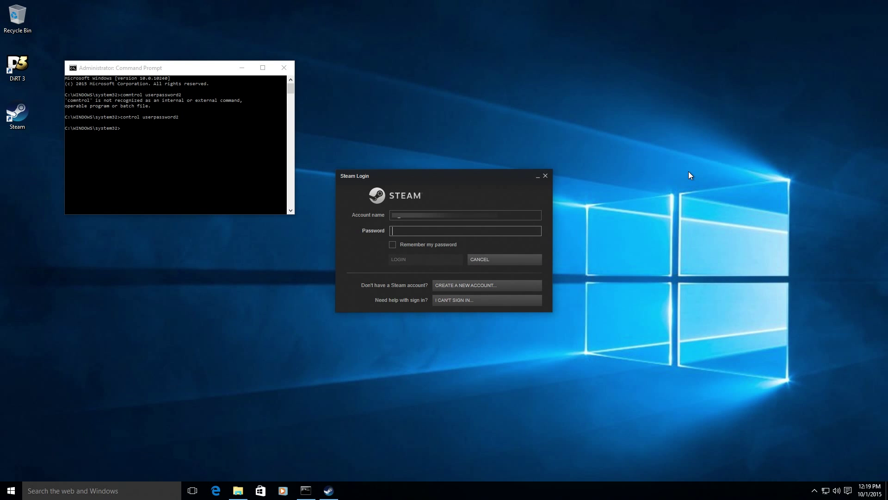
pyautogui.write('••')
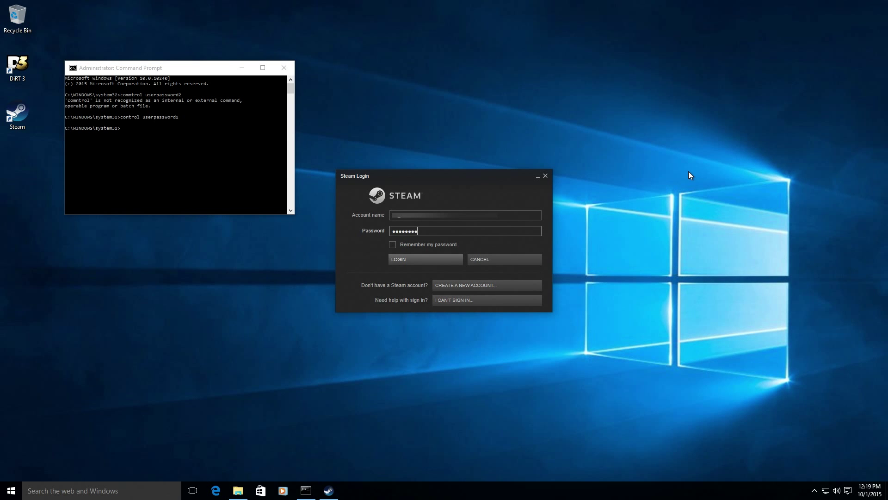
pyautogui.write('•')
pyautogui.press('Return')
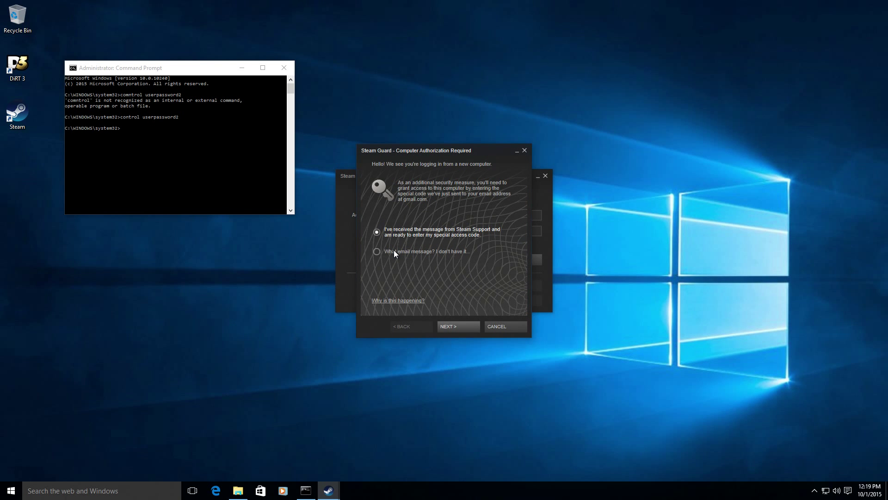
# - Authorize this computer in Steam Guard by entering the emailed special access code, with the option to remember the computer kept on
pyautogui.click(462, 324)
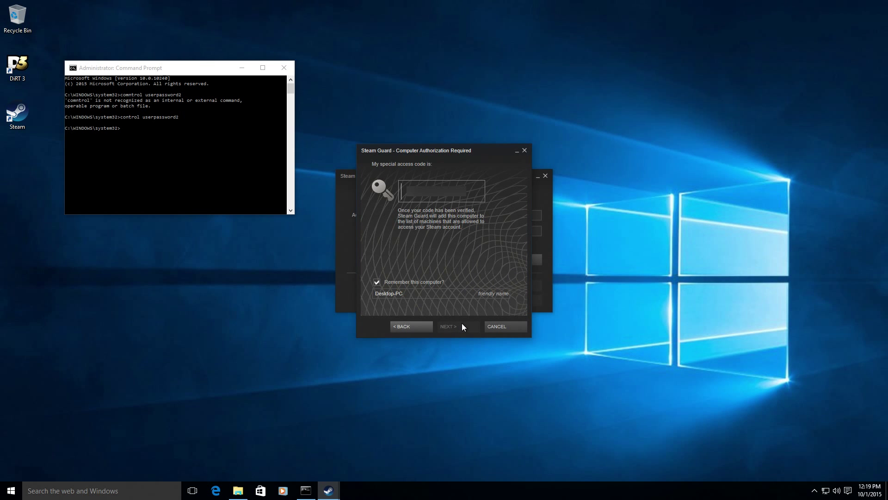
pyautogui.write('K')
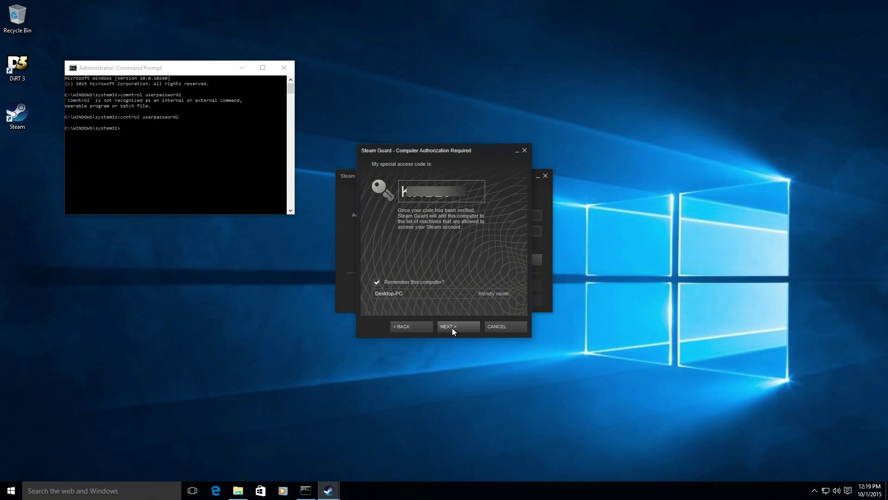
pyautogui.click(451, 327)
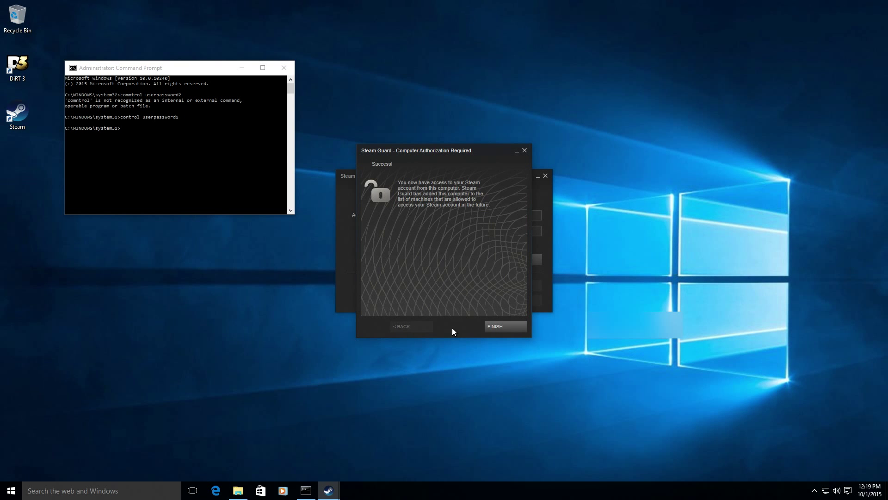
# - Run the control userpassword2 command again in the Command Prompt
pyautogui.click(218, 73)
pyautogui.press('Up')
pyautogui.press('Return')
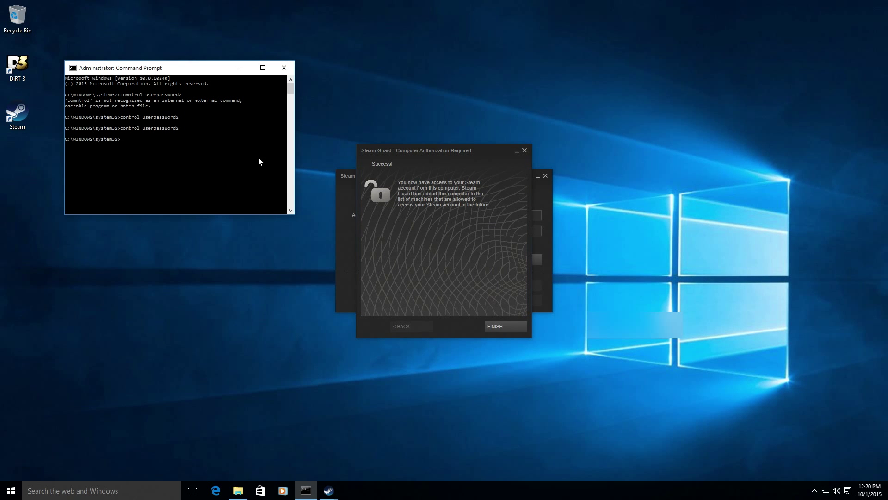
# - Finish the Steam Guard authorization and switch the running Steam client to Big Picture mode
pyautogui.click(512, 326)
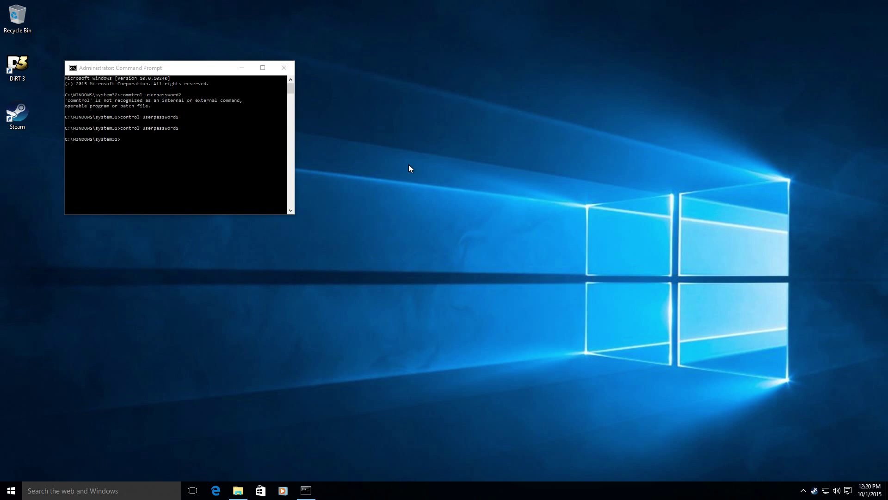
pyautogui.rightClick(815, 491)
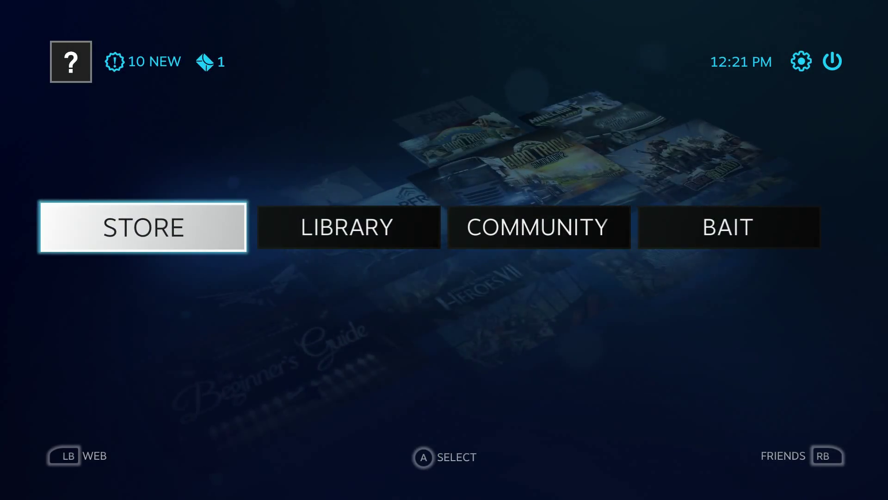
# - Add DiRT 3 to the Big Picture library as a non-Steam game
pyautogui.press('Right')
pyautogui.press('Return')
pyautogui.press('Down')
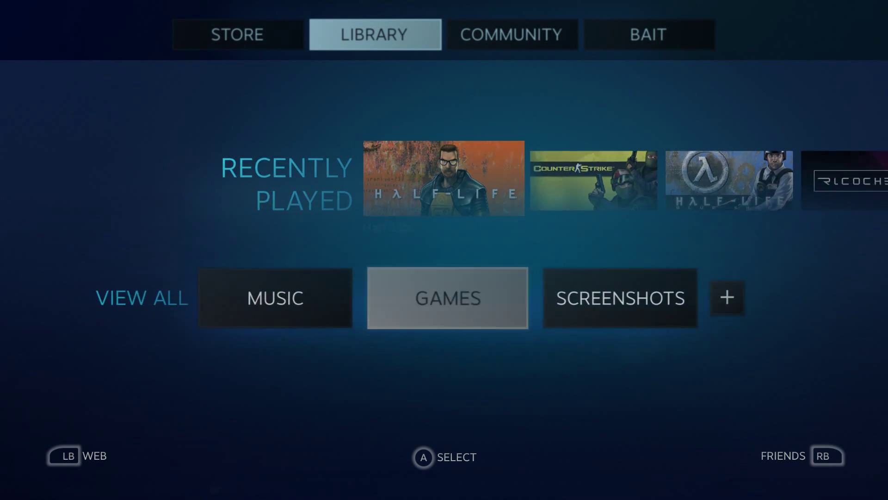
pyautogui.press('Right')
pyautogui.press('Right')
pyautogui.press('Return')
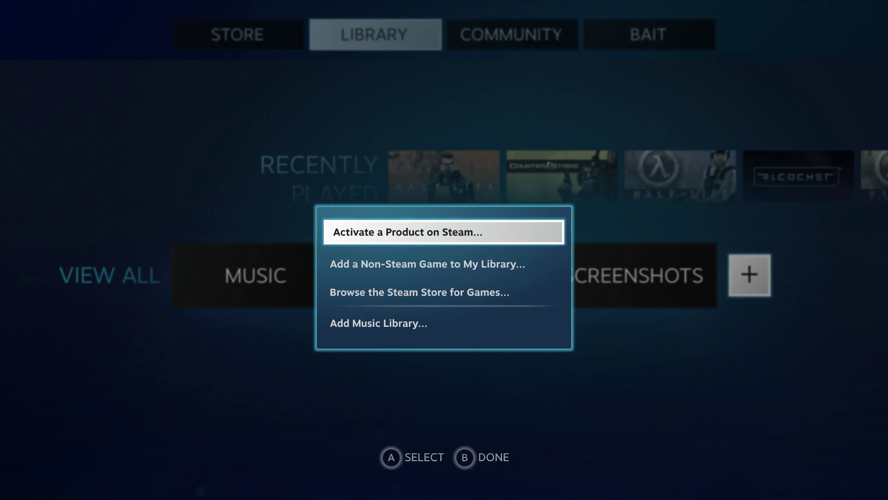
pyautogui.press('Down')
pyautogui.press('Return')
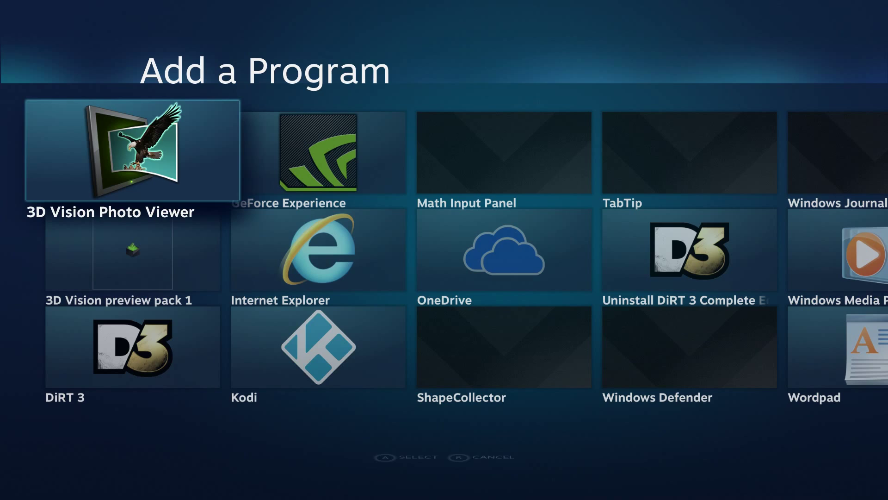
pyautogui.press('Down')
pyautogui.press('Down')
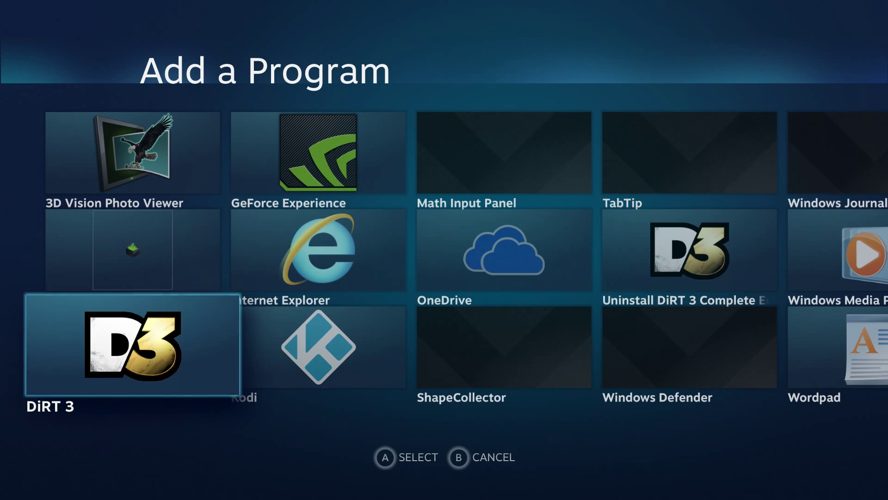
pyautogui.press('Return')
# - Add the DiRT 3 shortcut to the favorites and return to the Big Picture home screen
pyautogui.press('Left')
pyautogui.press('Return')
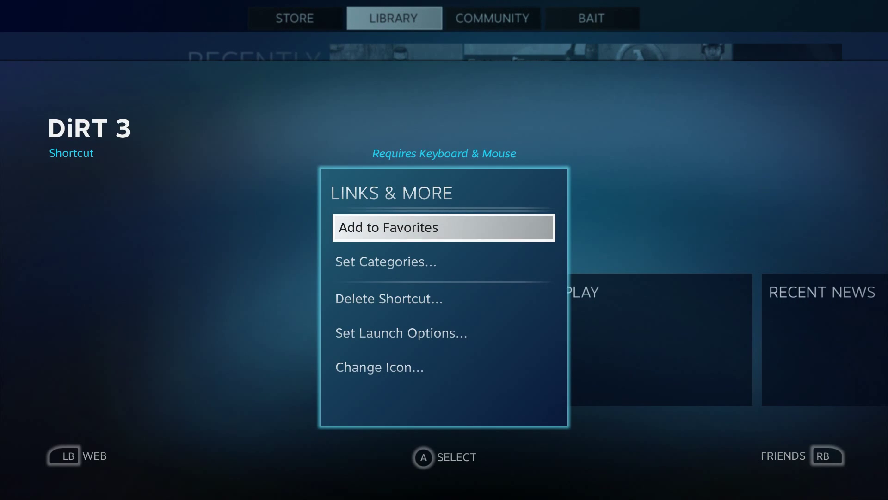
pyautogui.press('Return')
pyautogui.press('Escape')
pyautogui.press('Escape')
pyautogui.press('Escape')
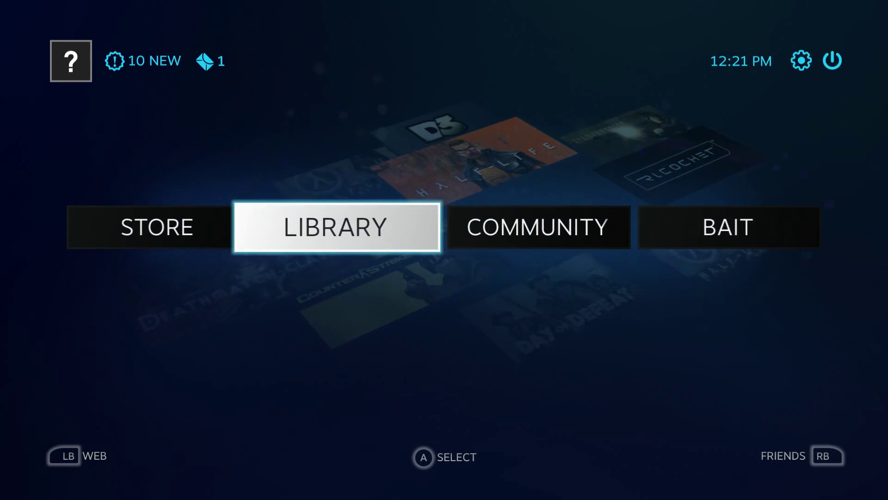
pyautogui.press('Up')
pyautogui.press('Return')
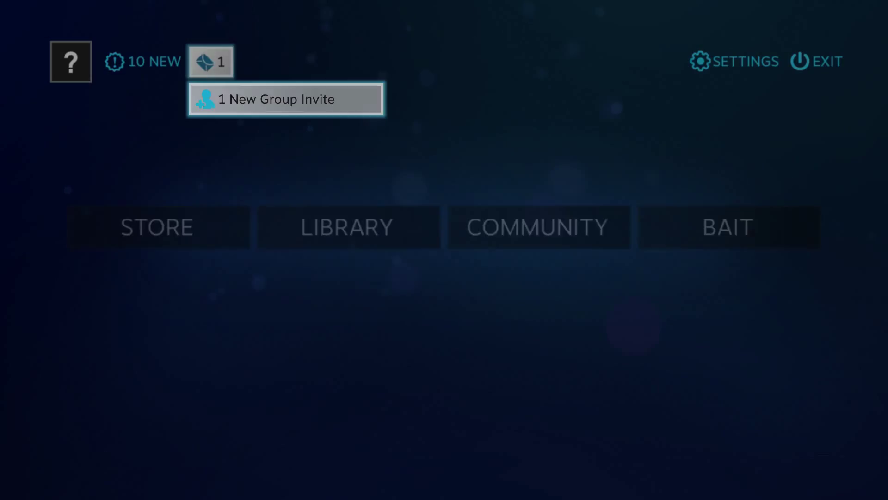
pyautogui.press('Escape')
pyautogui.press('Down')
# - Look up DiRT 3 among all games in the library, and return to the library overview
pyautogui.press('Right')
pyautogui.press('Return')
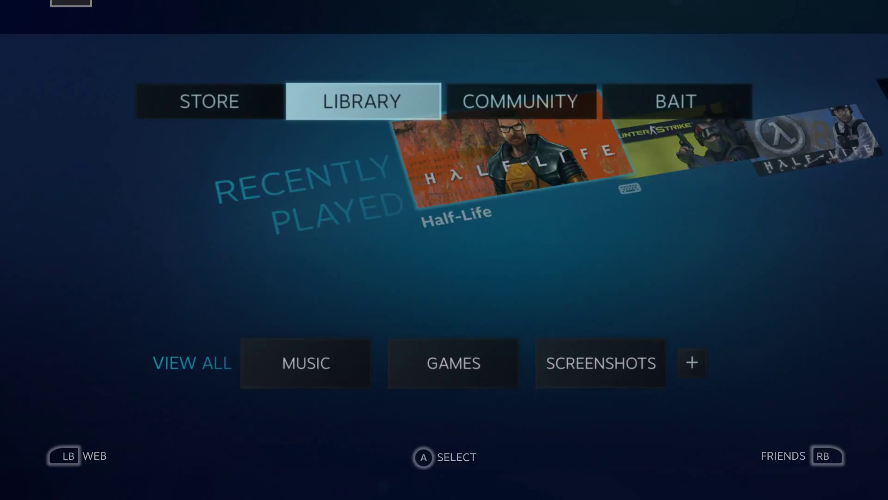
pyautogui.press('Down')
pyautogui.press('Return')
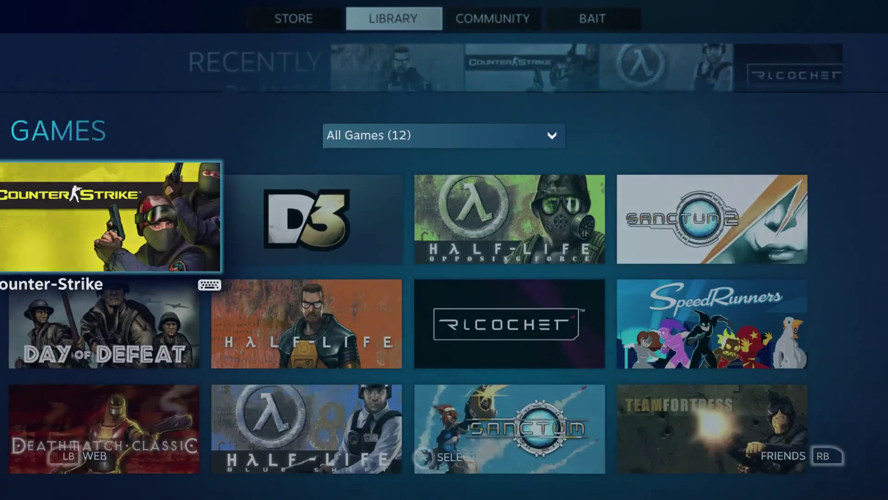
pyautogui.press('Right')
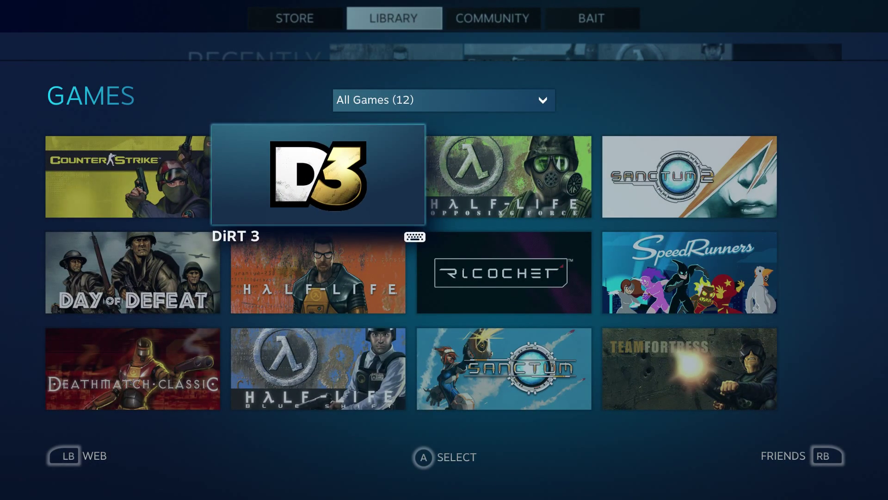
pyautogui.press('Escape')
# - Add Kodi to the library as a non-Steam game
pyautogui.press('Right')
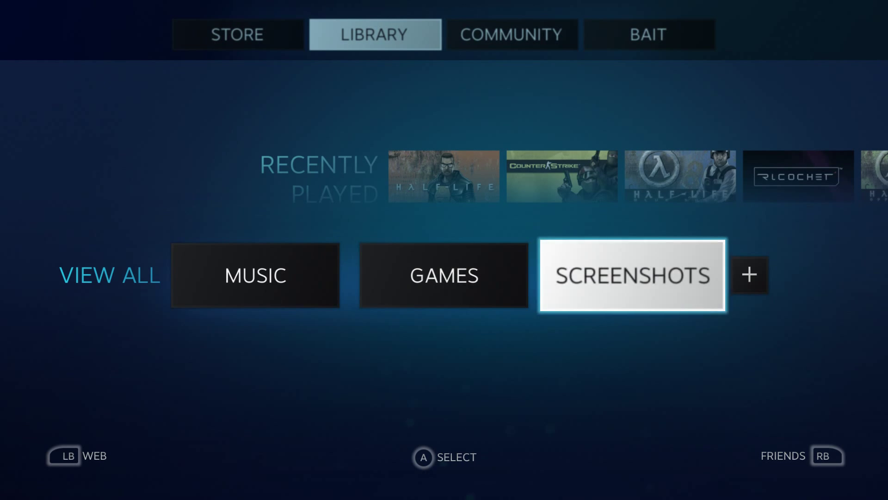
pyautogui.press('Right')
pyautogui.press('Return')
pyautogui.press('Down')
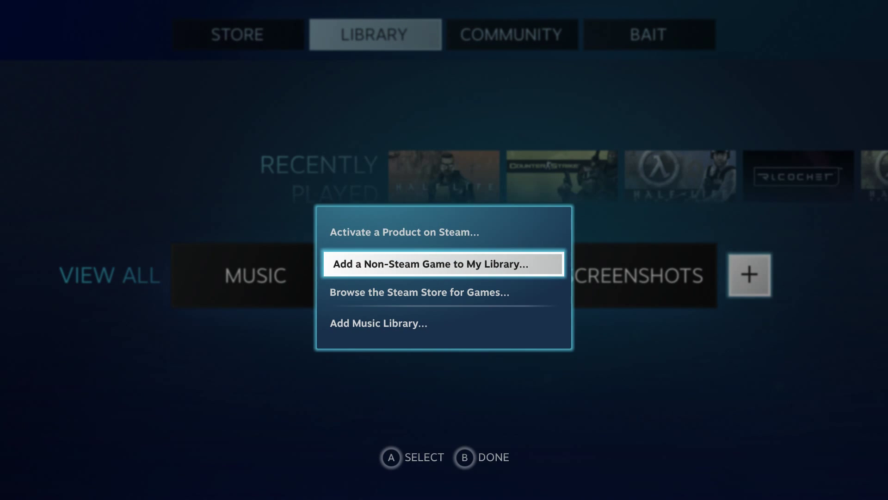
pyautogui.press('Return')
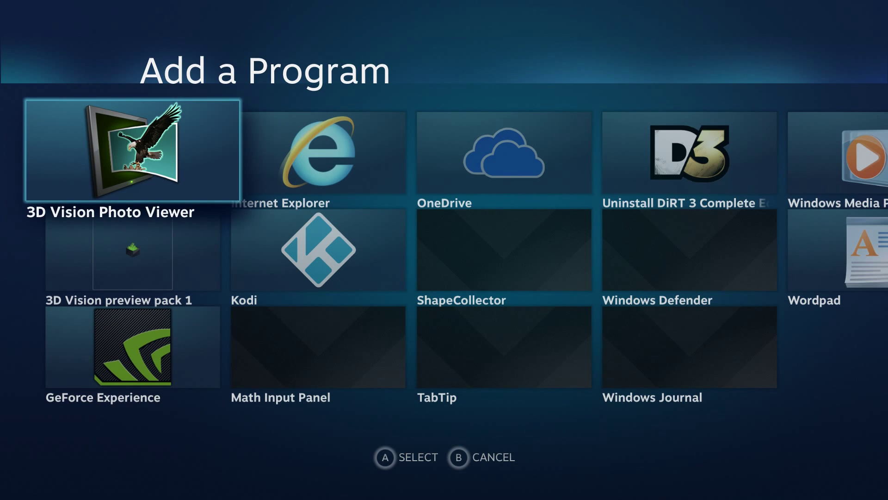
pyautogui.press('Right')
pyautogui.press('Down')
pyautogui.press('Return')
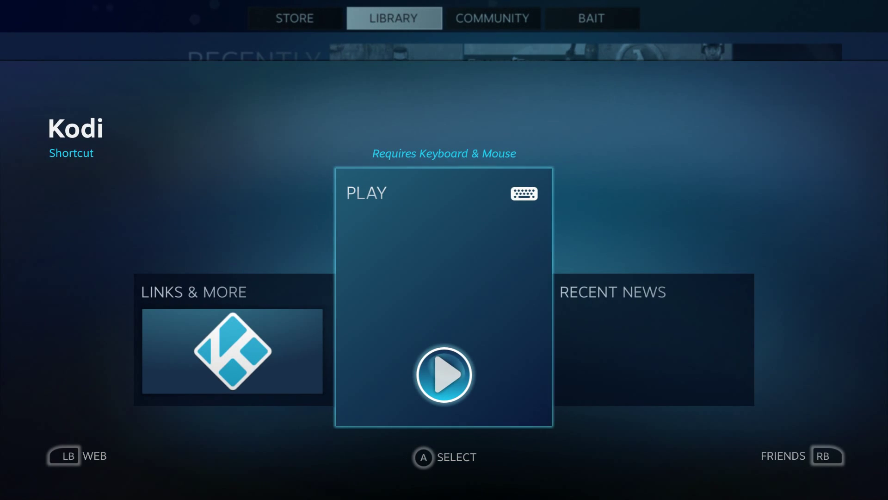
# - Add the Kodi shortcut to the favorites and return to the Big Picture home screen
pyautogui.press('Left')
pyautogui.press('Return')
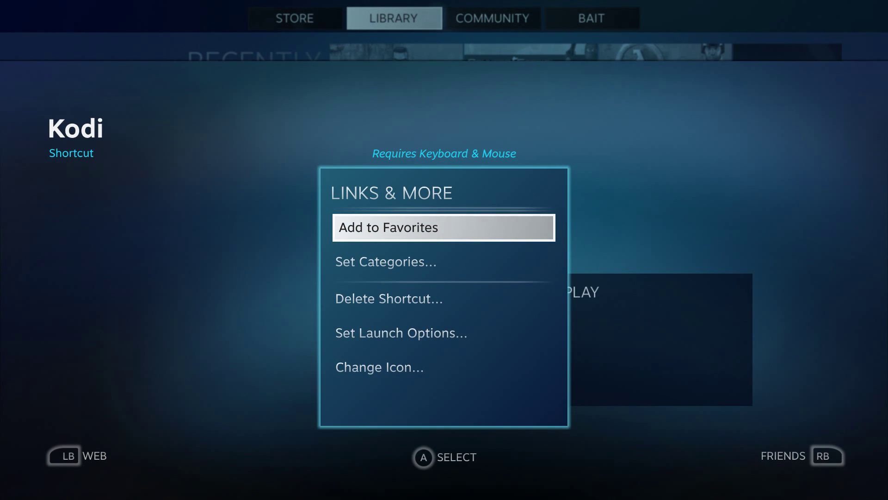
pyautogui.press('Return')
pyautogui.press('Escape')
pyautogui.press('Escape')
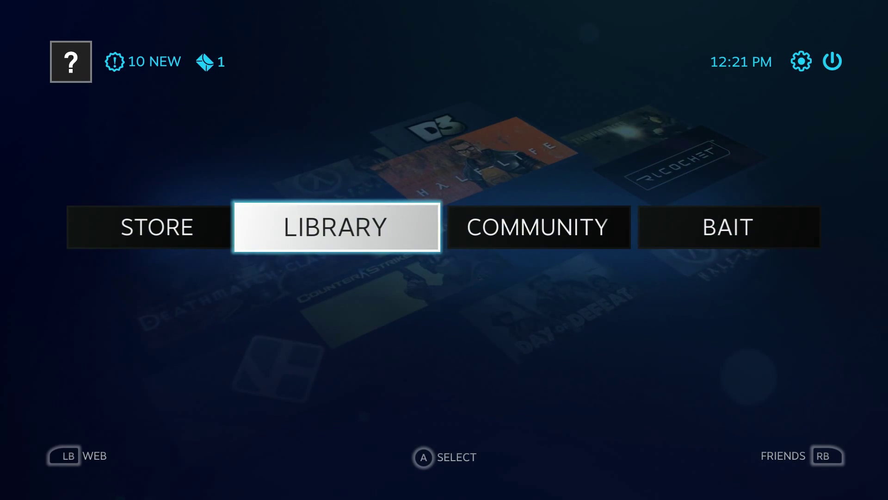
# - Filter the library's games list to Favorites and look through the favorite entries
pyautogui.press('Return')
pyautogui.press('Right')
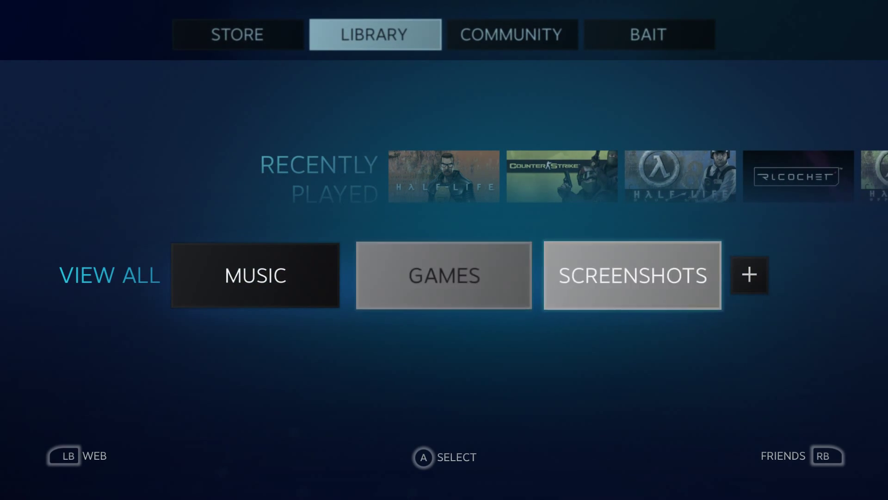
pyautogui.press('Left')
pyautogui.press('Return')
pyautogui.press('Return')
pyautogui.press('Down')
pyautogui.press('Down')
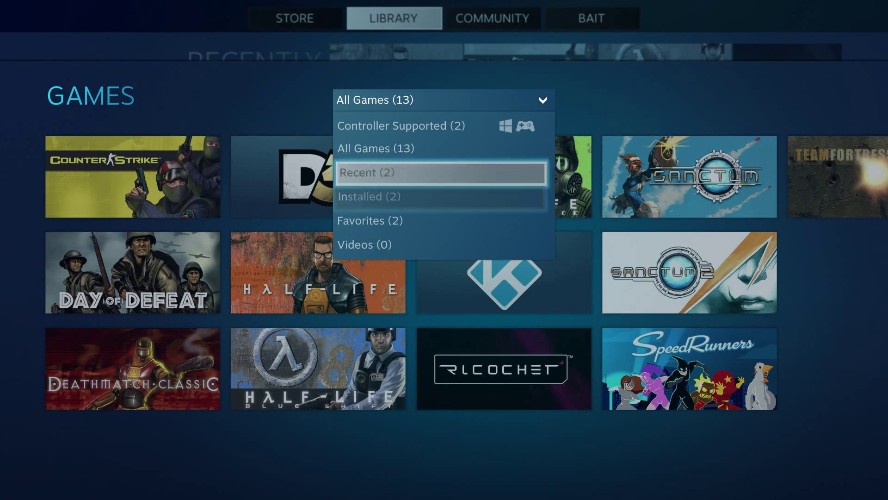
pyautogui.press('Return')
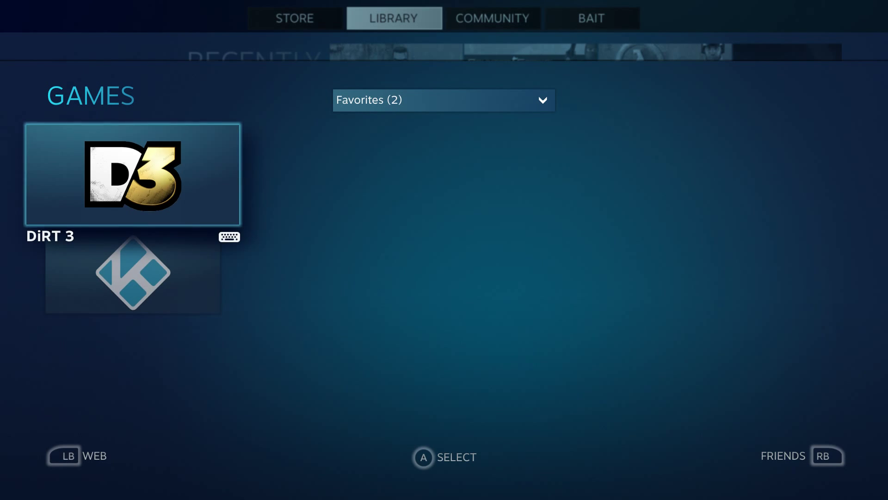
pyautogui.press('Down')
pyautogui.press('Up')
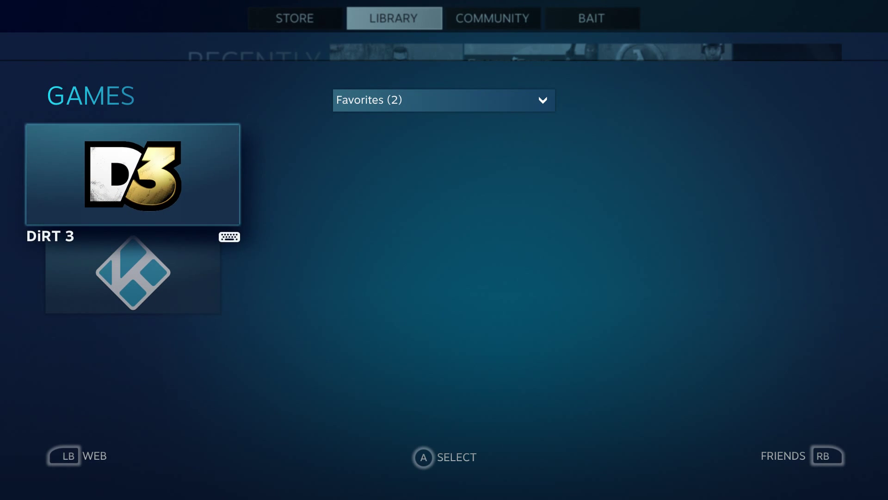
# - Launch Kodi from the favorites and allow it through Windows Firewall on both private and public networks
pyautogui.press('Down')
pyautogui.press('Return')
pyautogui.press('Return')
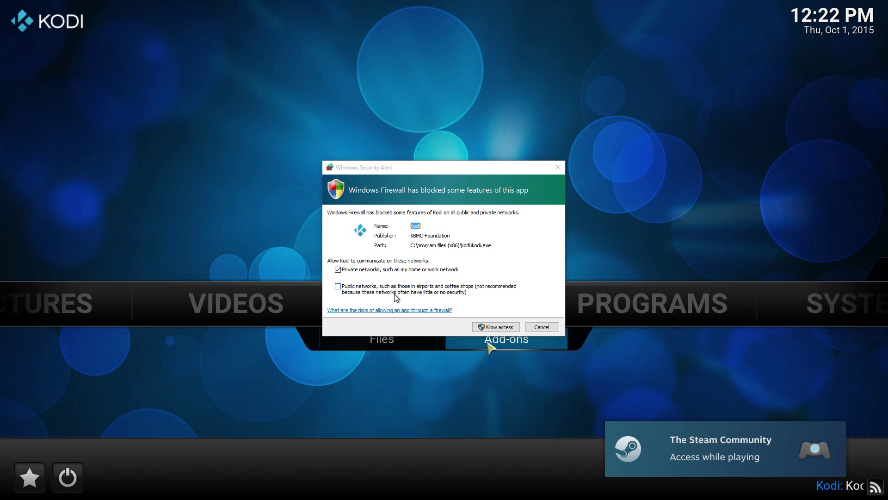
pyautogui.click(339, 286)
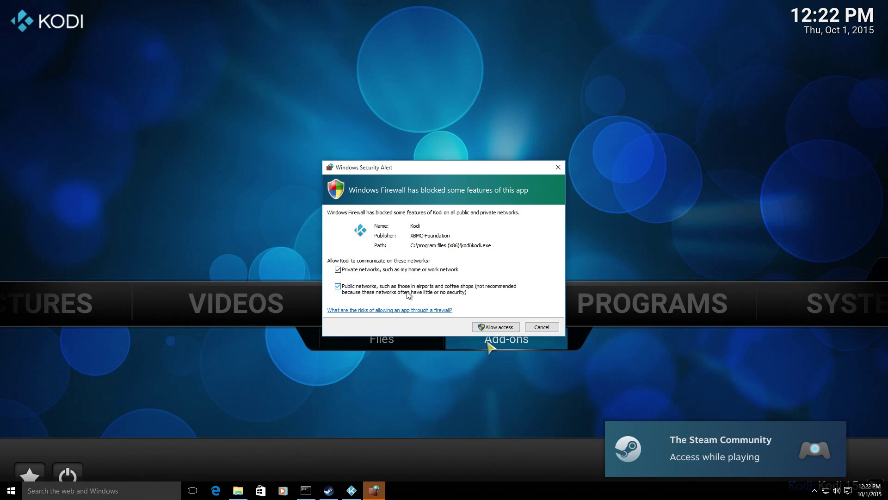
pyautogui.click(506, 328)
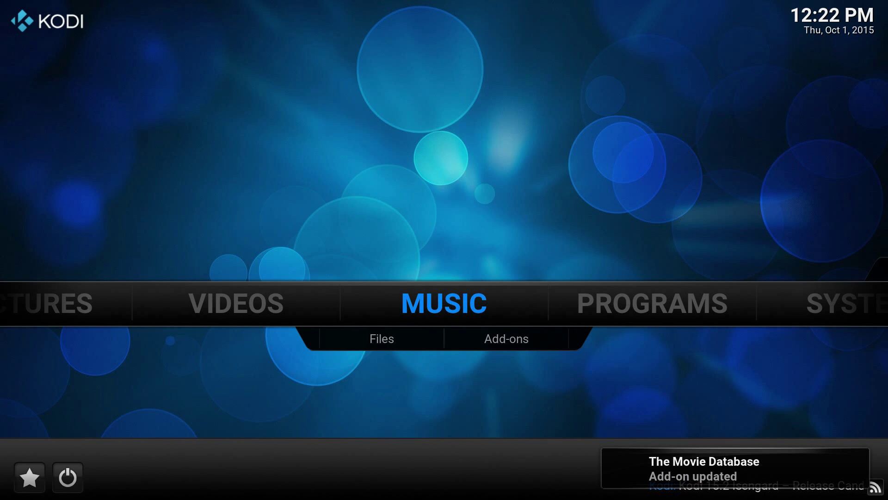
# - Examine the Kodi home menu sections and the submenu entries under Music
pyautogui.press('Down')
pyautogui.press('Up')
pyautogui.press('Right')
pyautogui.press('Right')
pyautogui.press('Left')
pyautogui.press('Left')
pyautogui.press('Left')
pyautogui.press('Left')
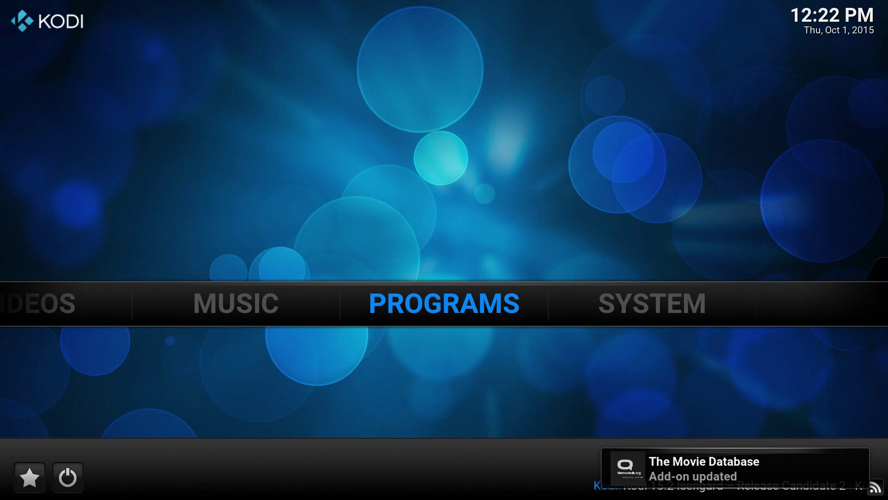
pyautogui.press('Right')
pyautogui.press('Right')
pyautogui.press('Down')
pyautogui.press('Right')
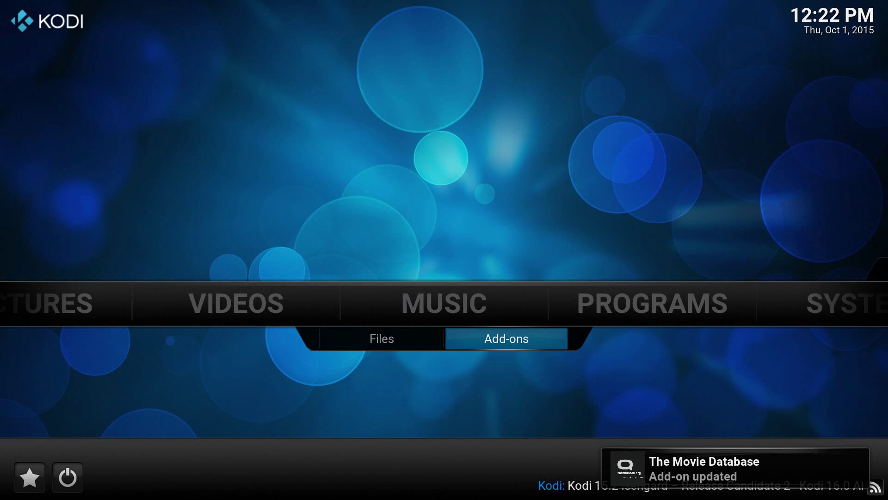
# - Exit Kodi to return to its shortcut page in Steam Big Picture
pyautogui.press('Down')
pyautogui.press('Up')
pyautogui.press('Down')
pyautogui.press('Down')
pyautogui.press('Return')
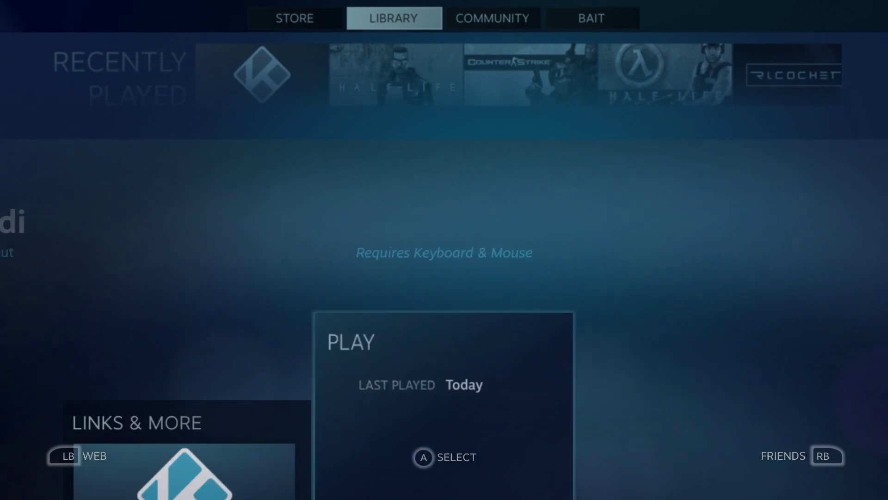
# - Launch DiRT 3 from its library shortcut, and go back to the Big Picture home screen after the game
pyautogui.press('Return')
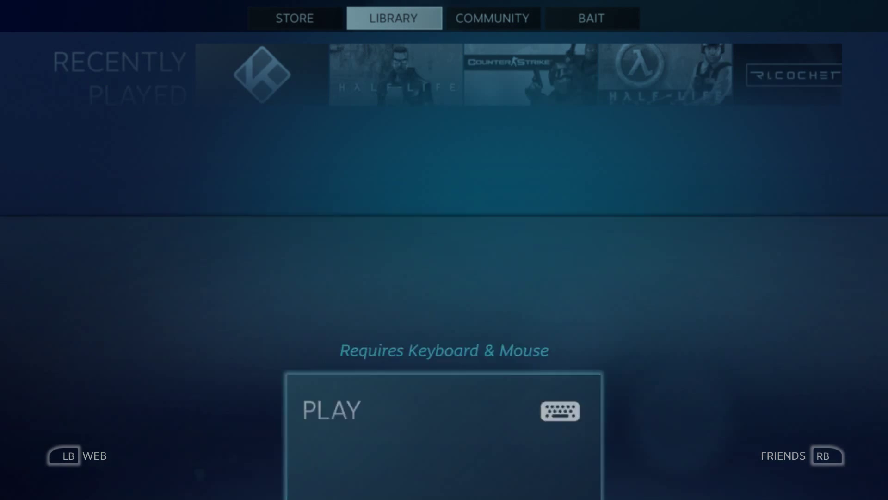
pyautogui.press('Return')
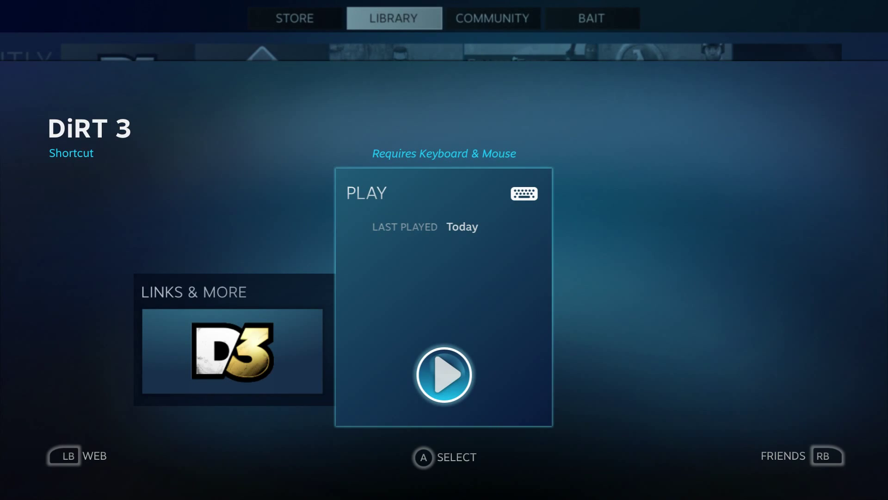
pyautogui.press('Escape')
pyautogui.press('Escape')
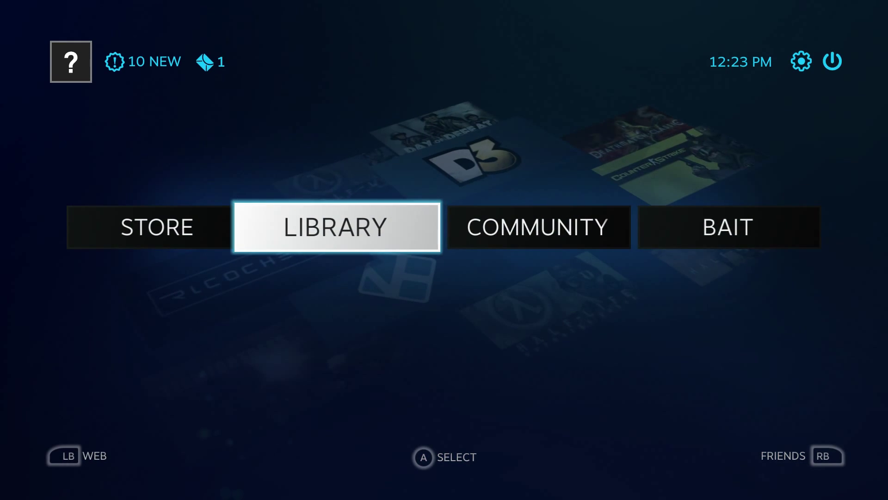
# - Examine the exit options of Big Picture mode and close them without choosing one
pyautogui.press('Up')
pyautogui.press('Right')
pyautogui.press('Right')
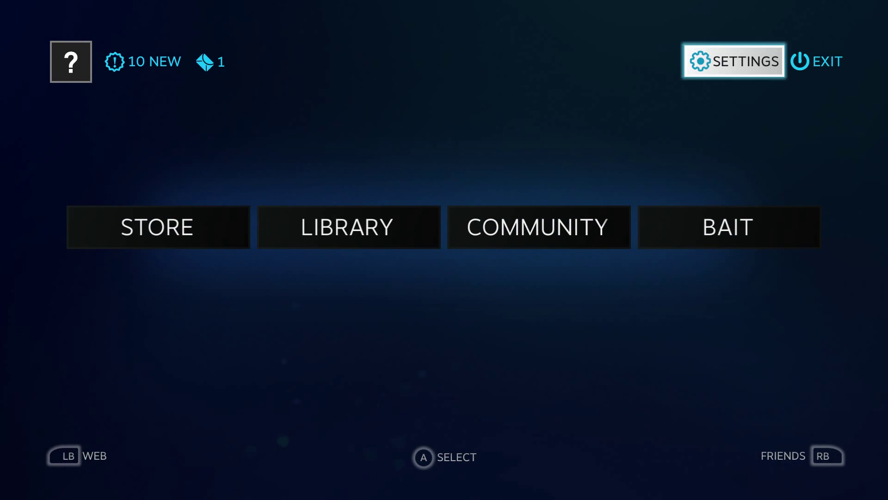
pyautogui.press('Right')
pyautogui.press('Return')
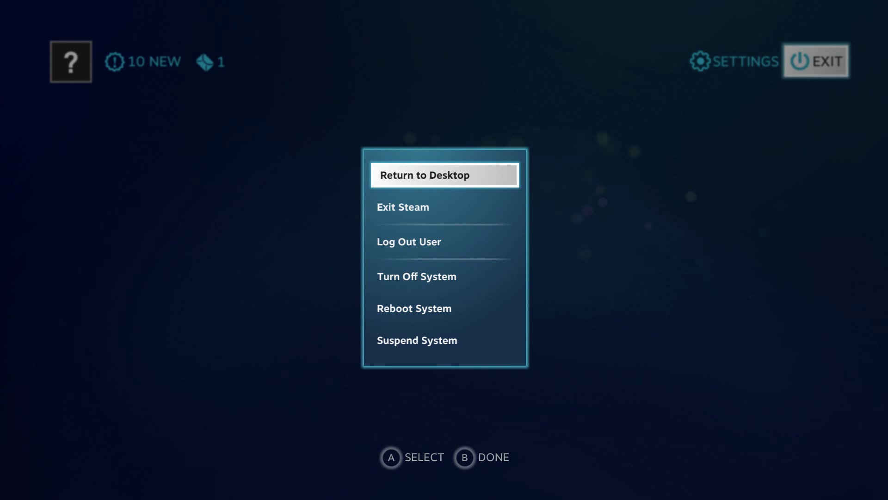
pyautogui.press('Down')
pyautogui.press('Escape')
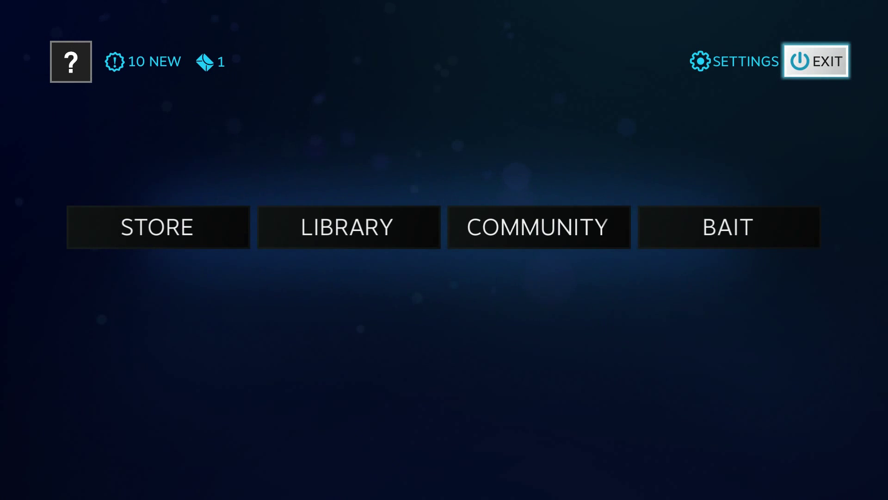
# - Find Command Prompt with the search term cmd and run it as administrator, allowing it to make changes
pyautogui.click(10, 491)
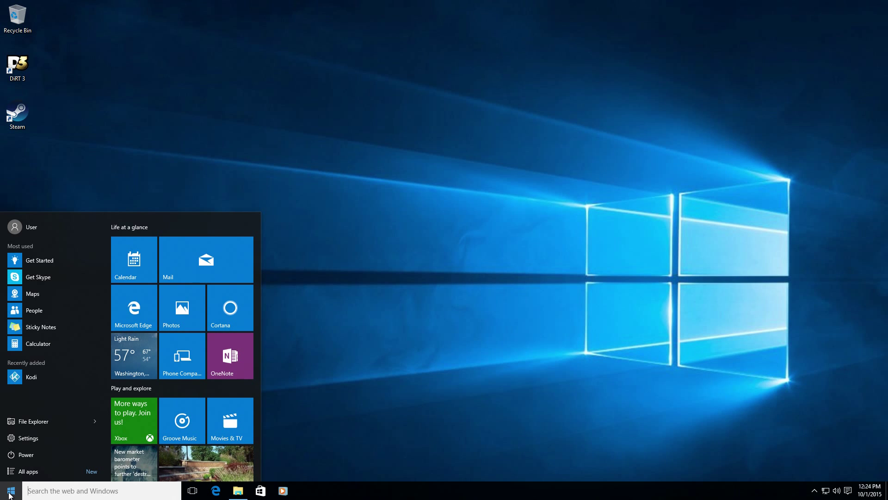
pyautogui.write('cmd')
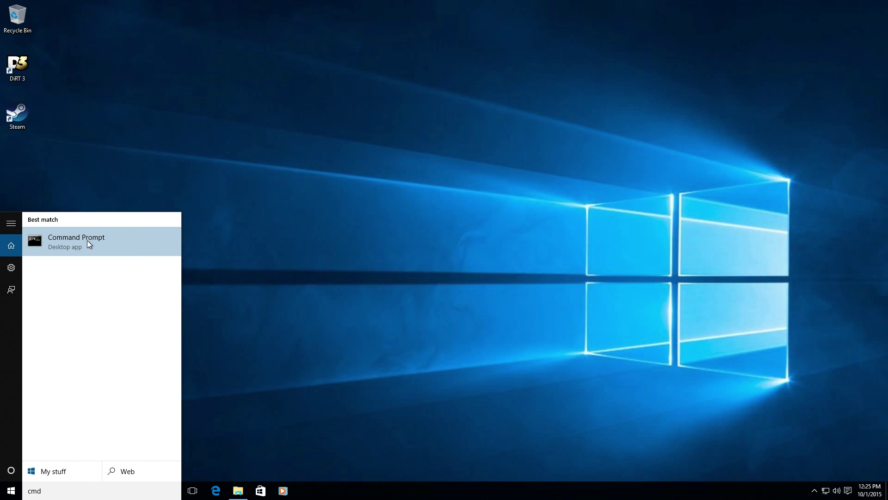
pyautogui.rightClick(84, 244)
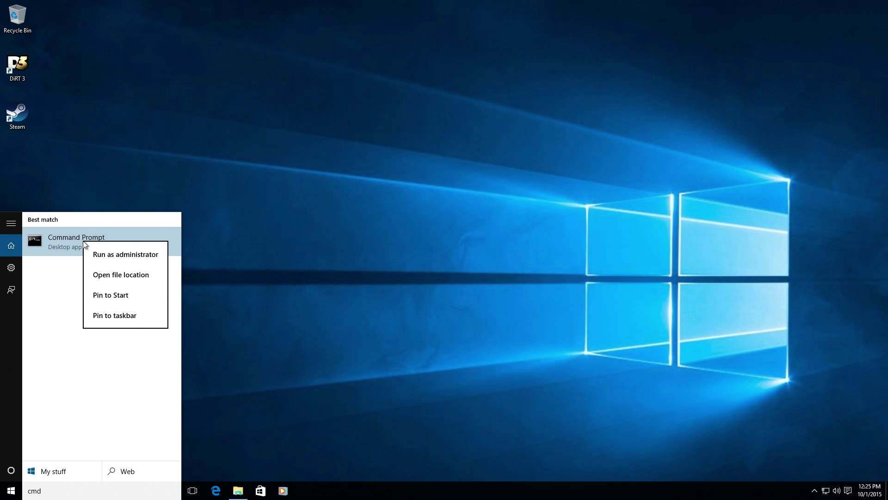
pyautogui.click(126, 257)
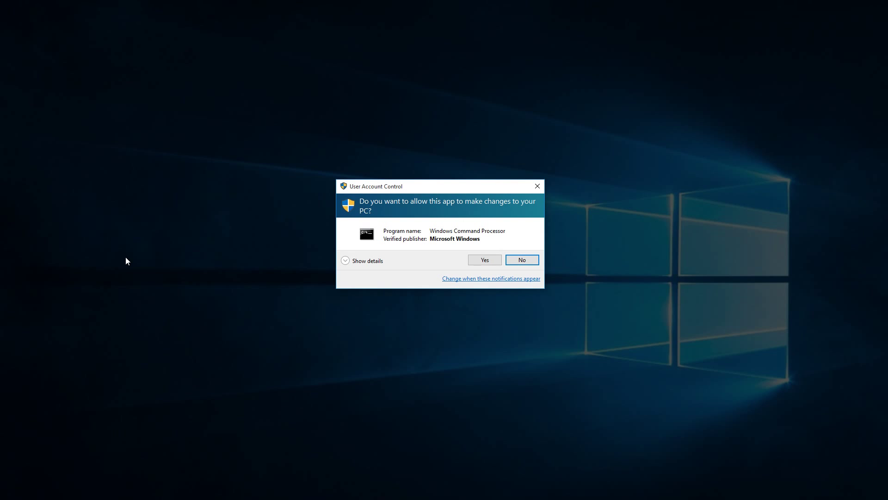
pyautogui.click(481, 260)
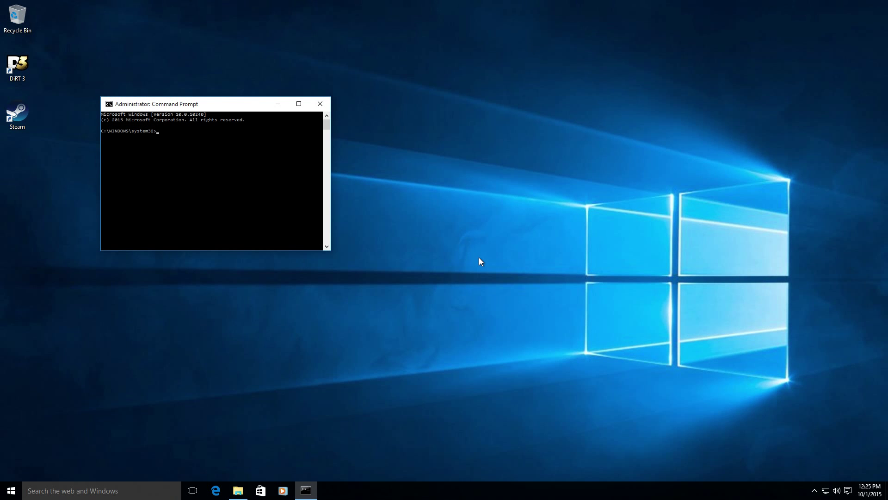
# - Run the command control userpasswords2 to open the User Accounts settings
pyautogui.write('control userpassword2')
pyautogui.press('Return')
pyautogui.press('Up')
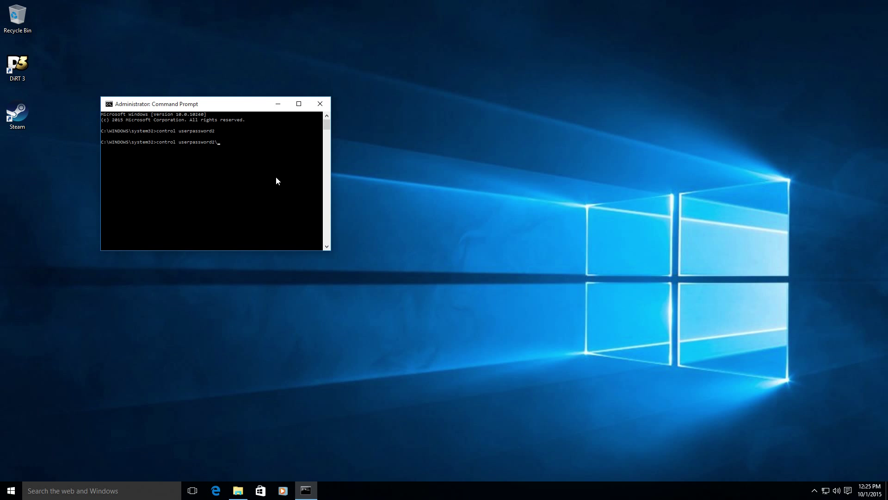
pyautogui.press('BackSpace')
pyautogui.press('Return')
pyautogui.press('Up')
pyautogui.press('Return')
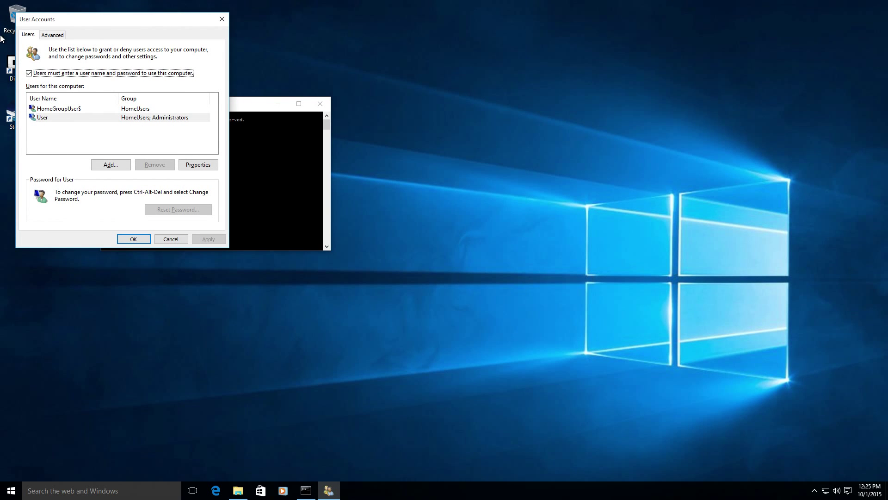
# - Disable the user name and password sign-in requirement, set automatic sign-in with the account password, and close the open windows
pyautogui.click(67, 73)
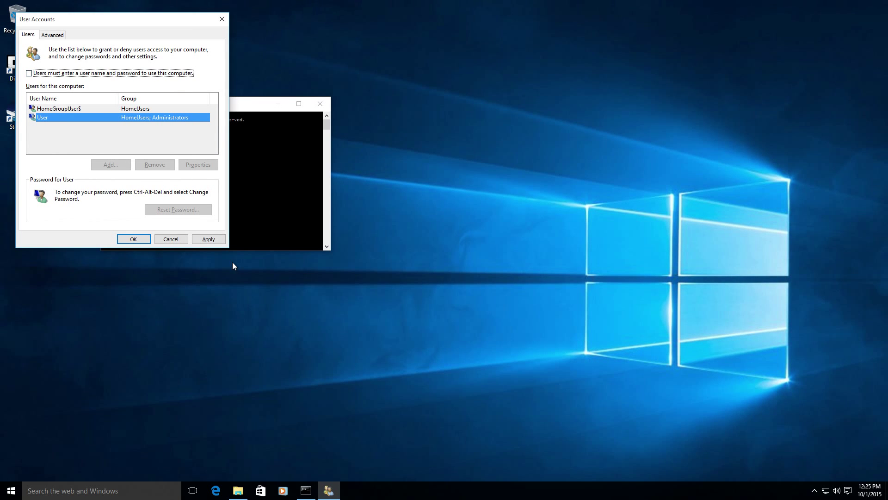
pyautogui.click(208, 239)
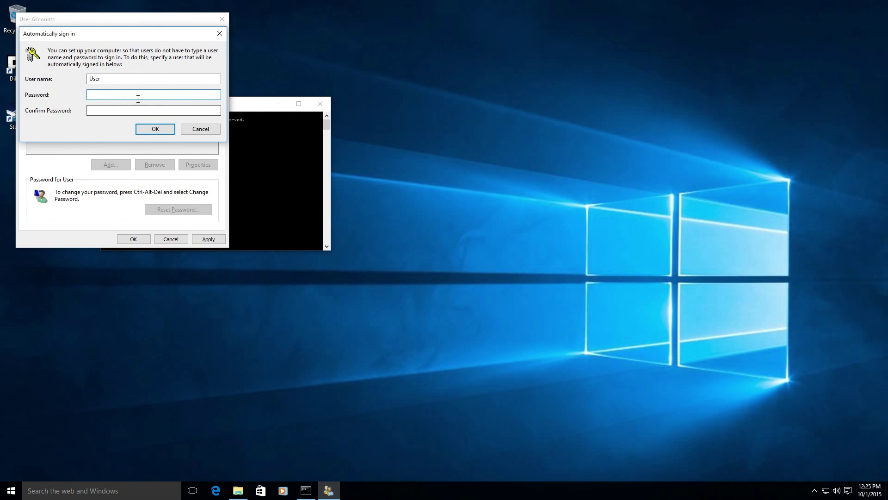
pyautogui.click(121, 97)
pyautogui.write('********')
pyautogui.press('Tab')
pyautogui.write('********')
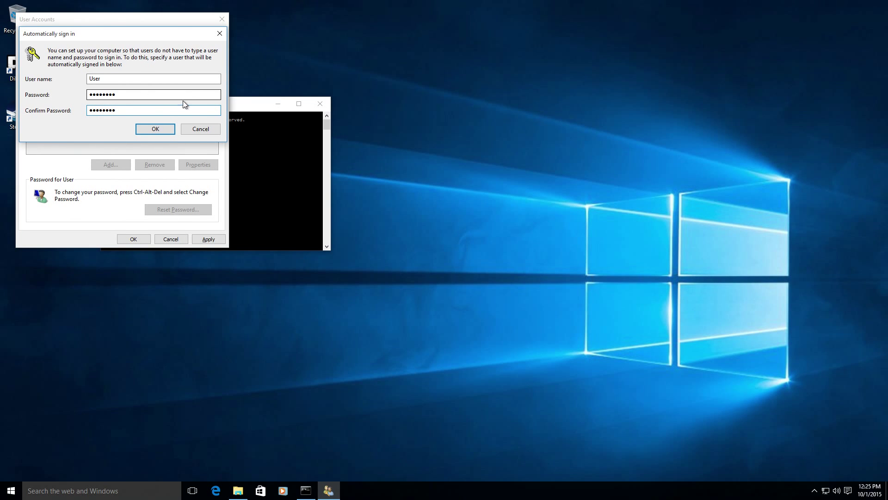
pyautogui.click(167, 129)
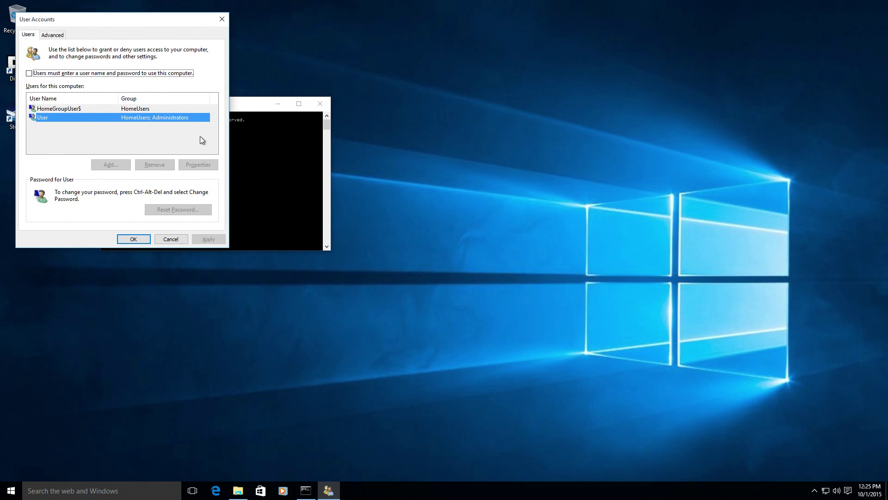
pyautogui.click(135, 238)
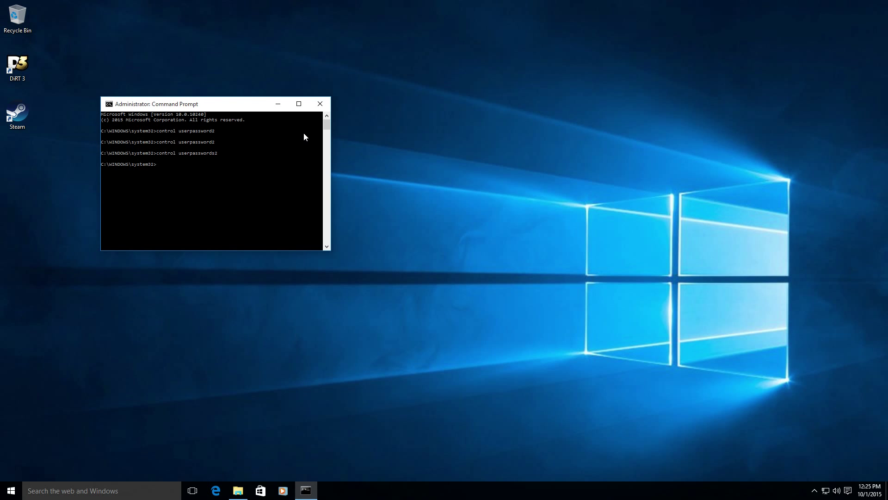
pyautogui.click(320, 104)
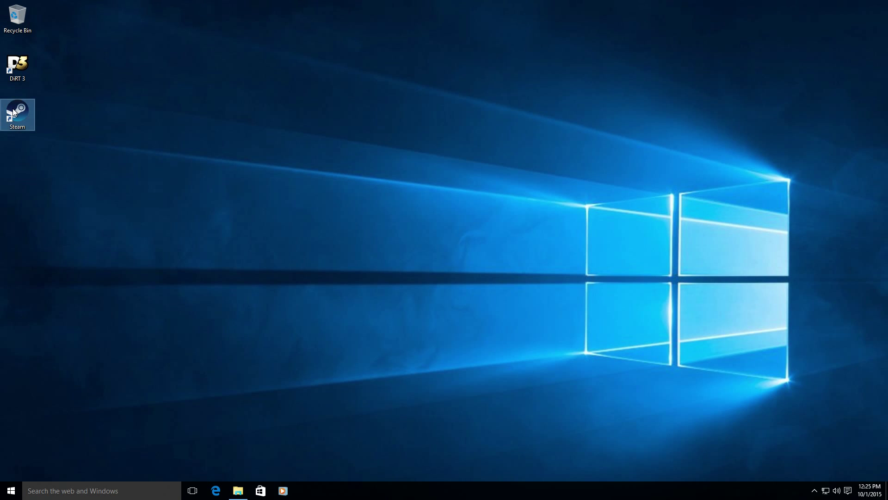
# - Log in to Steam with the account password, enable Remember my password, and dismiss the Update News window
pyautogui.doubleClick(12, 108)
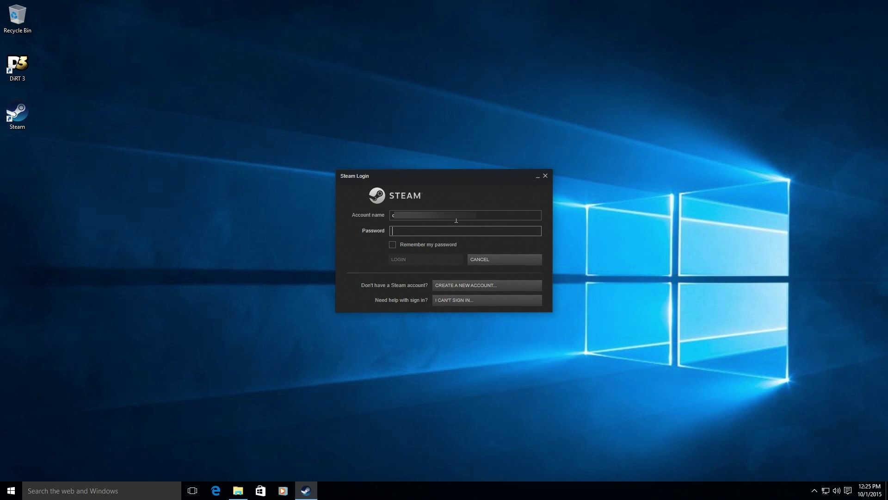
pyautogui.write('*********')
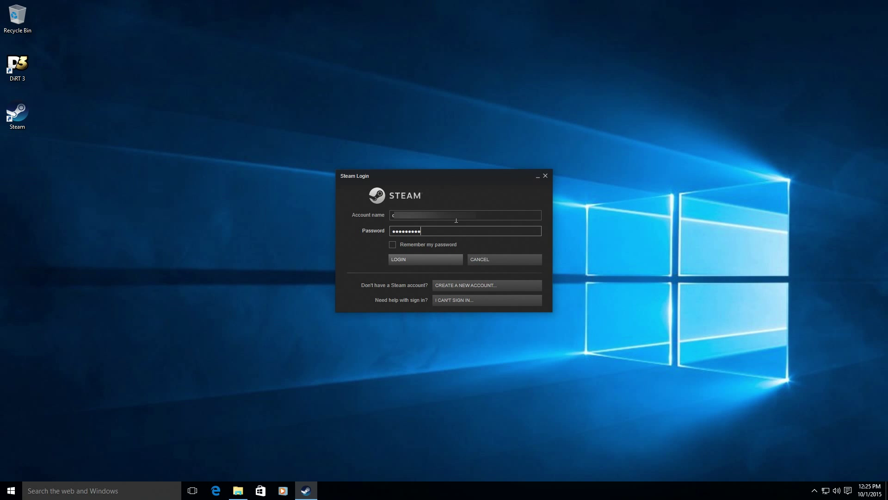
pyautogui.click(406, 245)
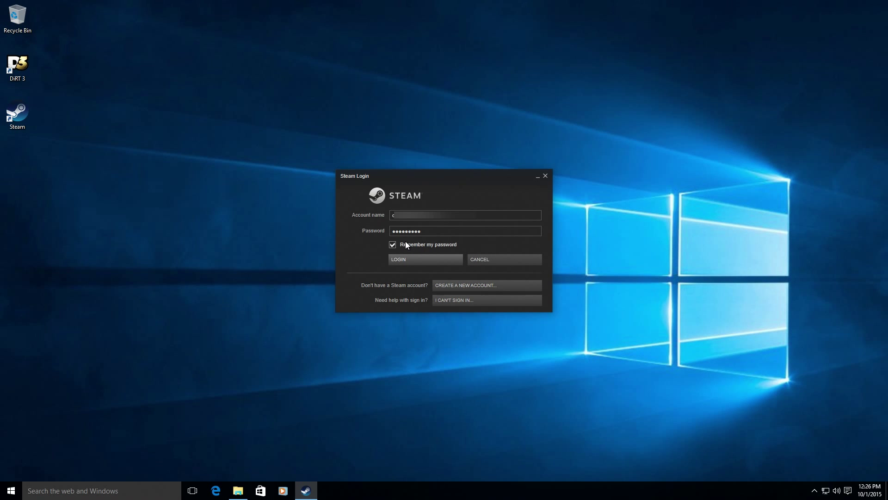
pyautogui.click(420, 259)
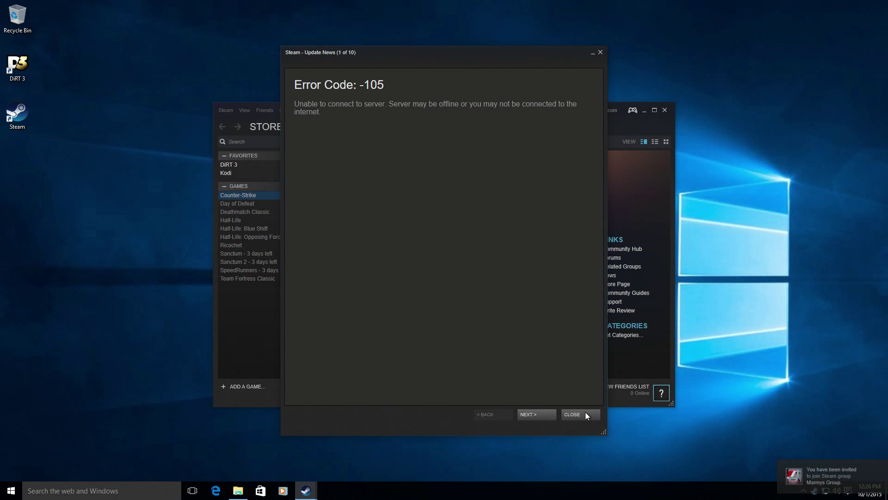
pyautogui.click(583, 411)
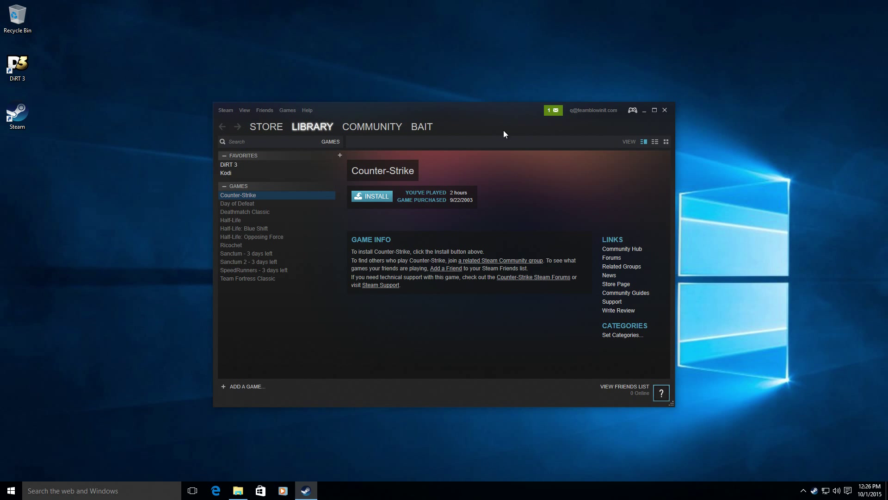
# - Enable Start Steam in Big Picture Mode in Steam's Interface settings and save the change
pyautogui.click(225, 111)
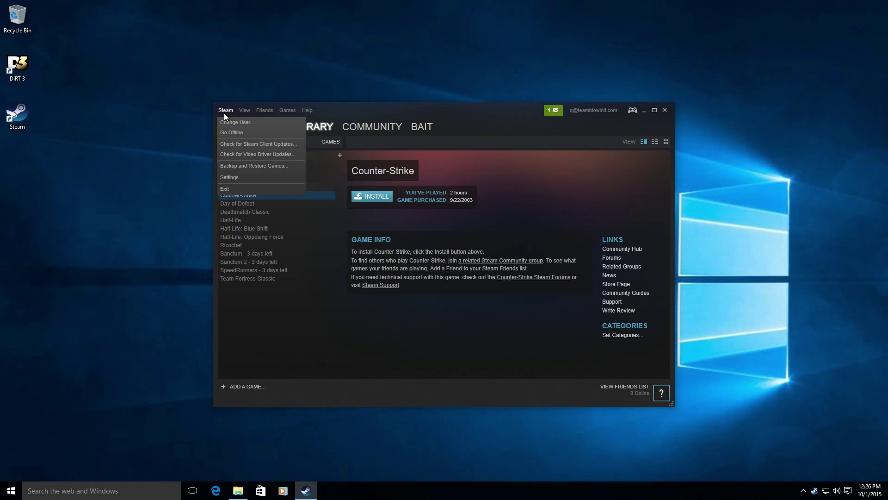
pyautogui.click(252, 180)
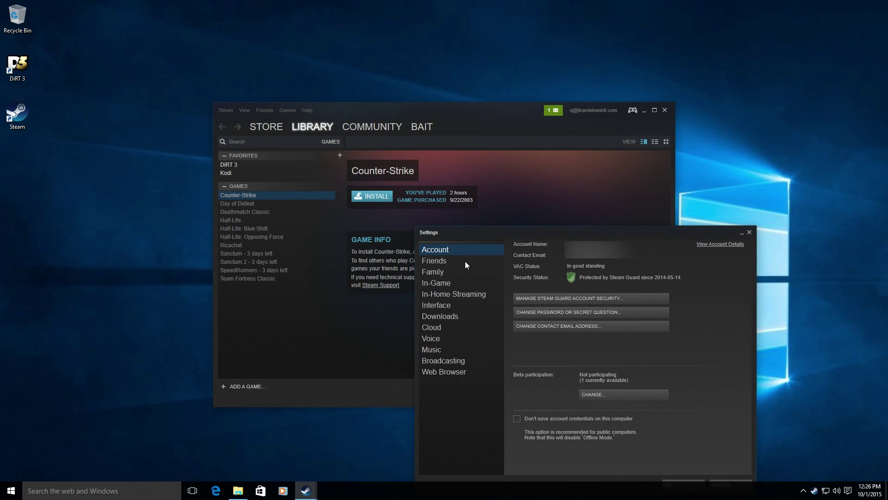
pyautogui.click(453, 304)
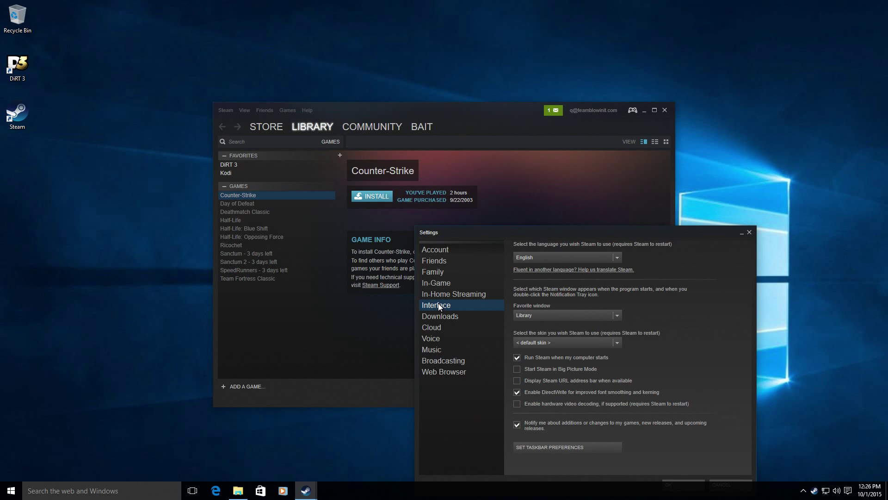
pyautogui.click(517, 368)
pyautogui.moveTo(678, 232); pyautogui.dragTo(657, 105)
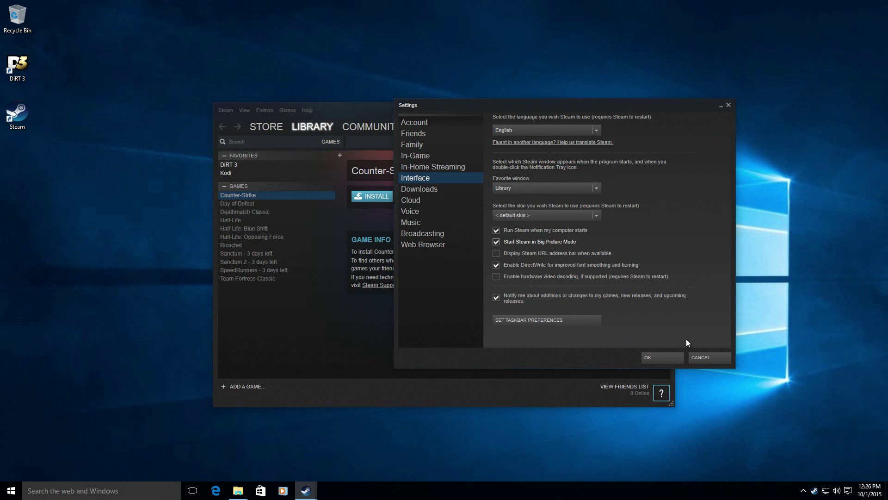
pyautogui.click(668, 357)
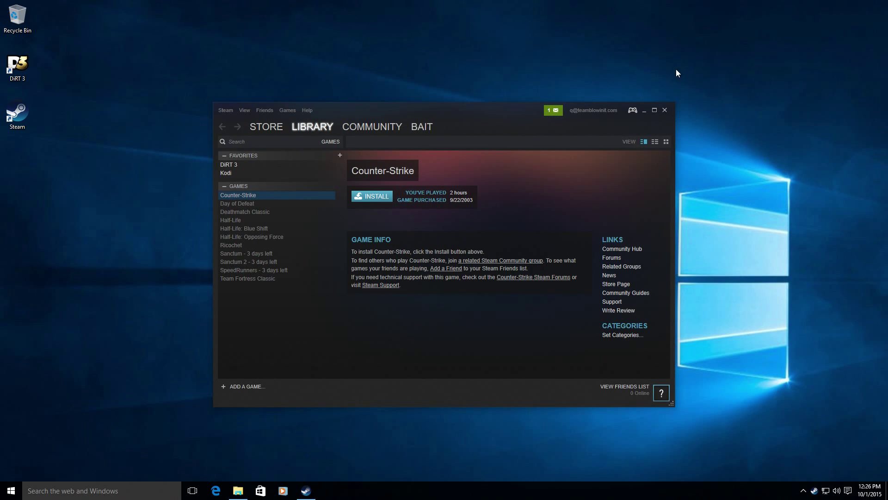
# - Close the Steam window and restart the computer
pyautogui.click(665, 110)
pyautogui.click(10, 490)
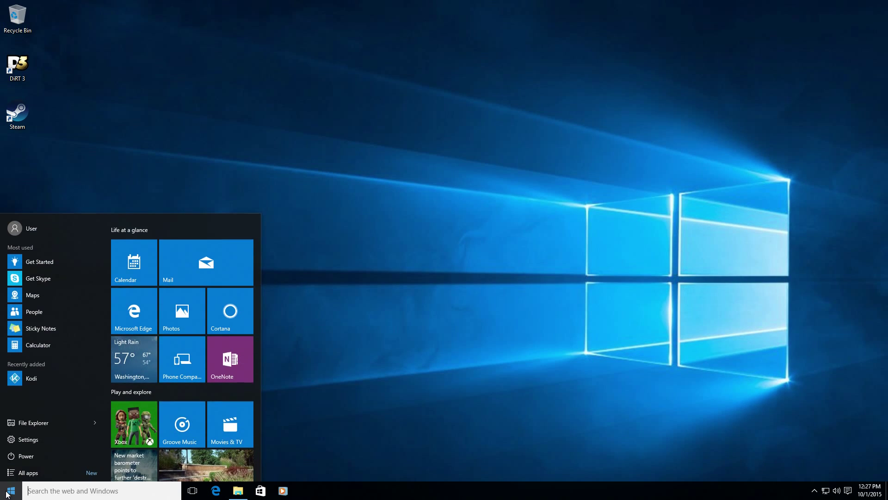
pyautogui.click(34, 456)
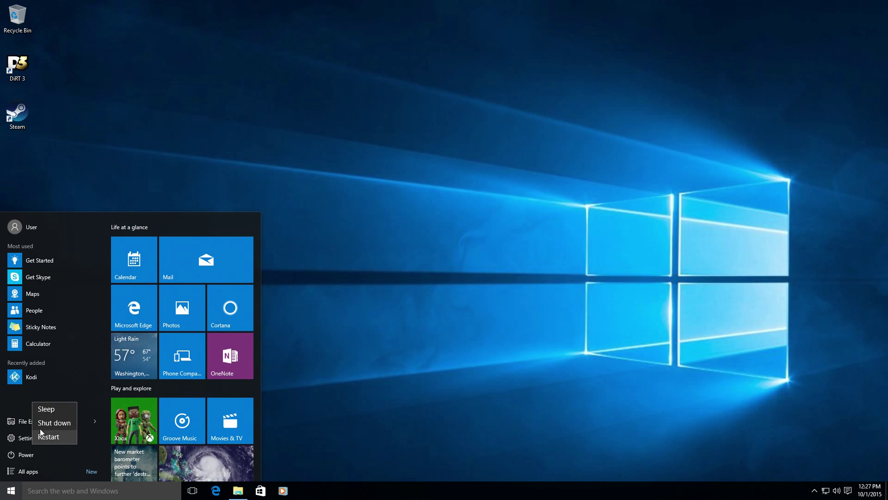
pyautogui.click(61, 438)
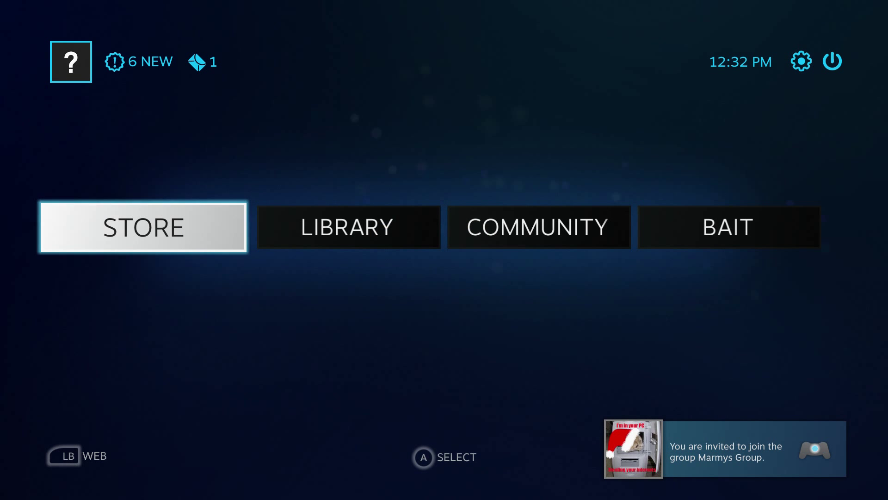
pyautogui.press('Right')
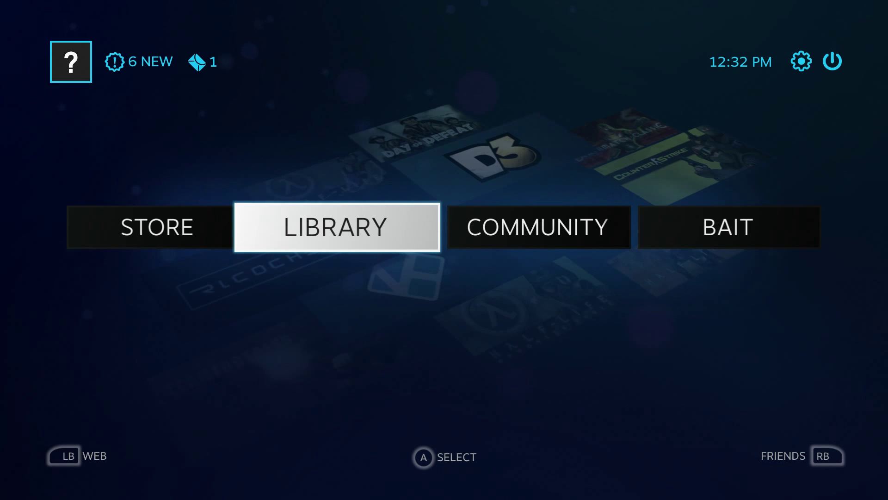
pyautogui.press('Left')
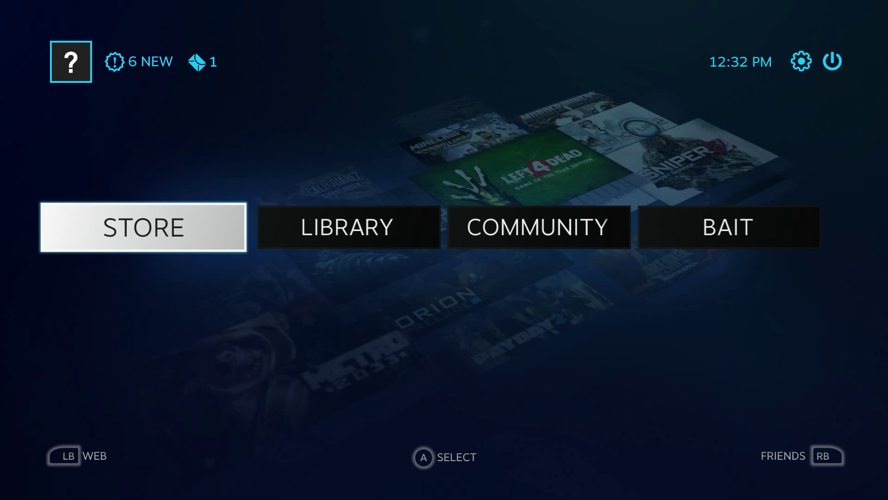
pyautogui.press('Left')
pyautogui.press('Left')
pyautogui.press('Left')
pyautogui.press('Left')
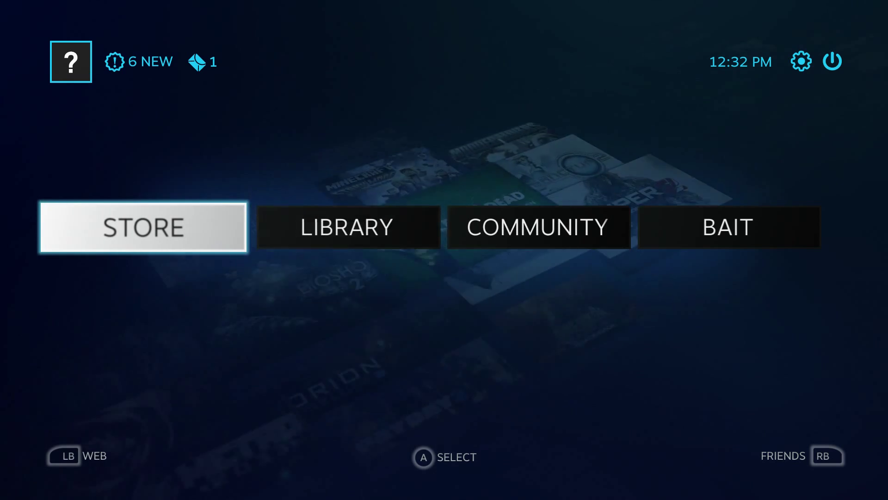
# - Launch Kodi from the Favorites list in the Big Picture library's Games section
pyautogui.press('Right')
pyautogui.press('Return')
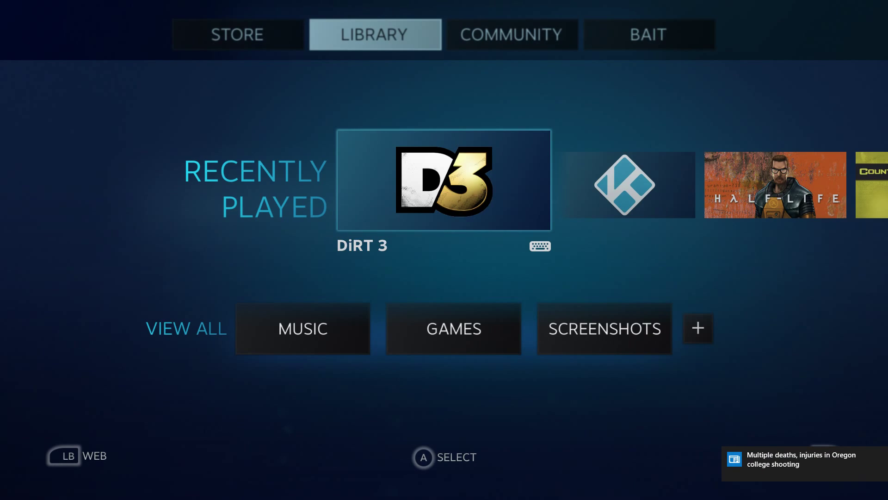
pyautogui.press('Down')
pyautogui.press('Return')
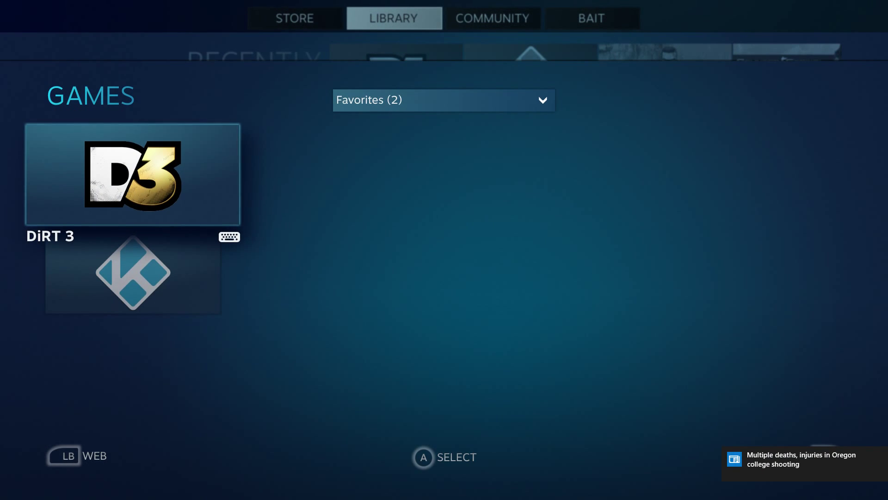
pyautogui.press('Down')
pyautogui.press('Up')
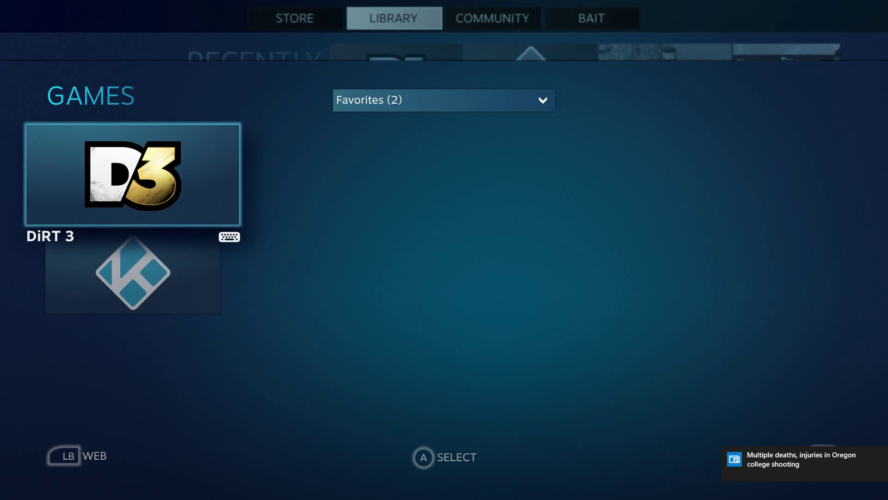
pyautogui.press('Down')
pyautogui.press('Return')
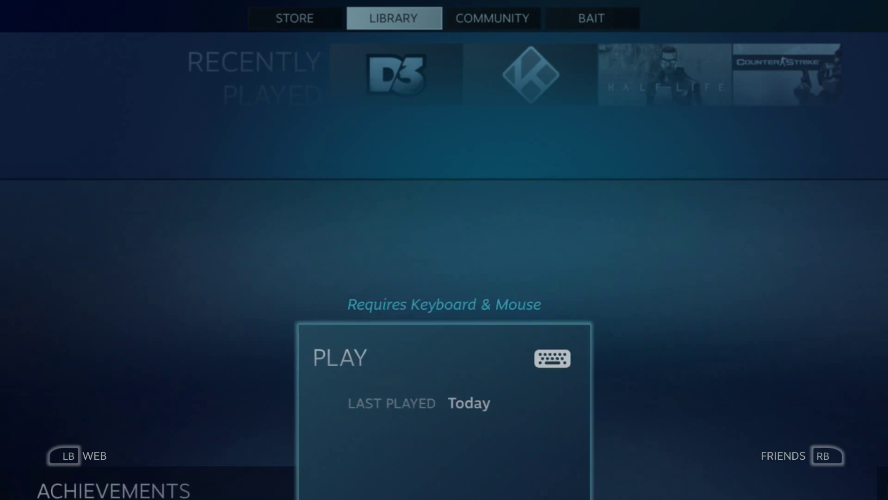
pyautogui.press('Return')
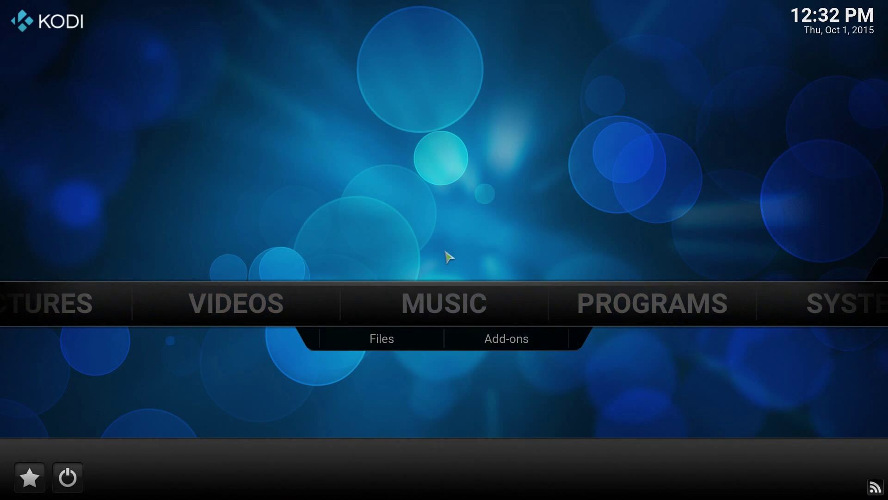
pyautogui.press('Left')
pyautogui.press('Left')
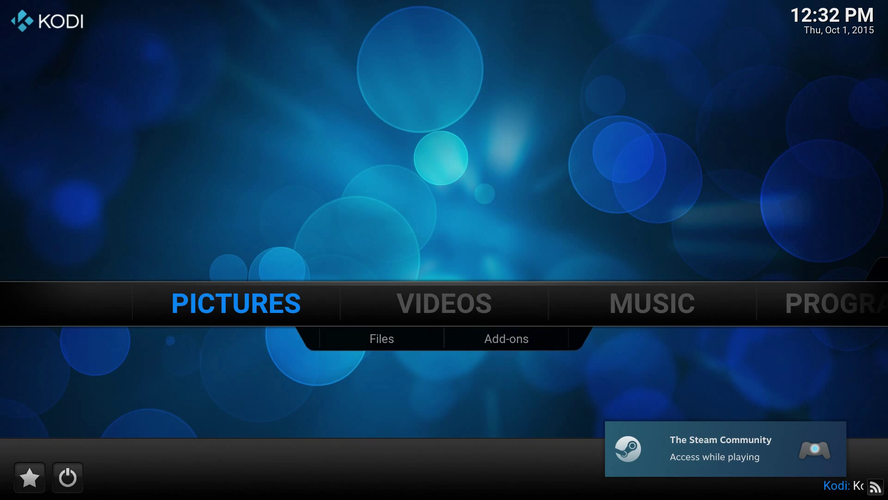
pyautogui.press('Right')
pyautogui.press('Right')
pyautogui.press('Right')
# - Exit Kodi and return from its shortcut page to the Big Picture home screen
pyautogui.press('Down')
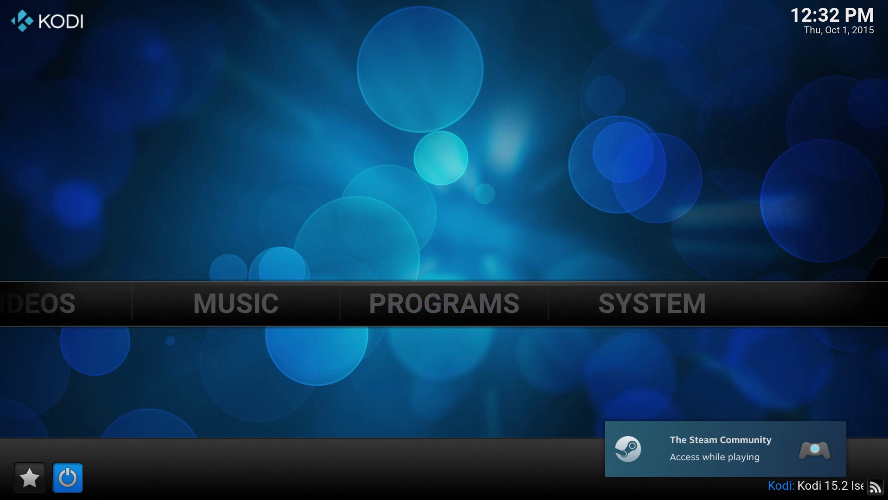
pyautogui.press('Return')
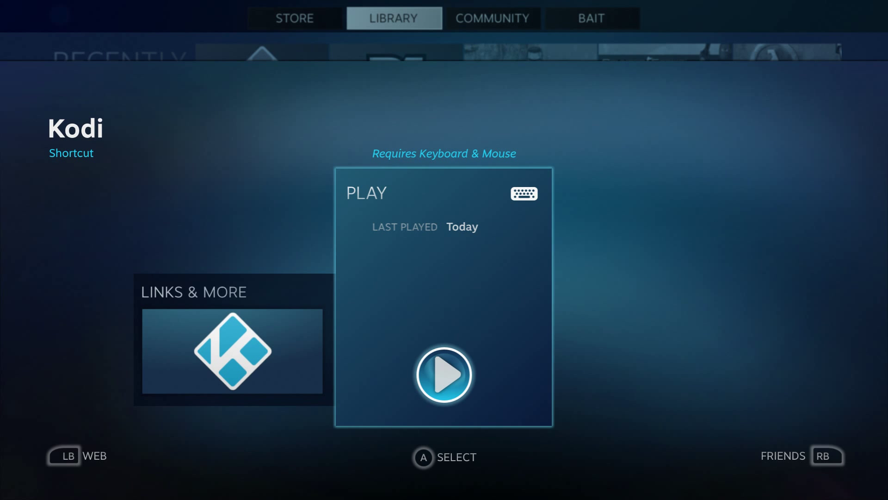
pyautogui.press('Escape')
pyautogui.press('Escape')
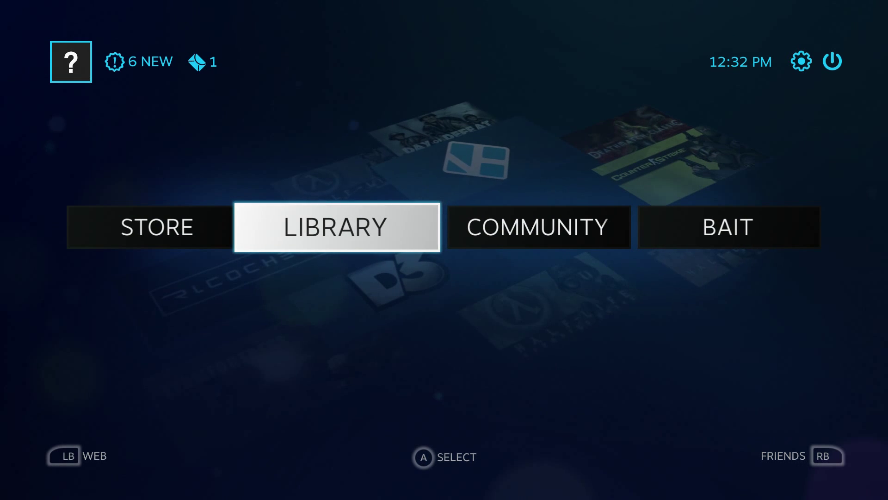